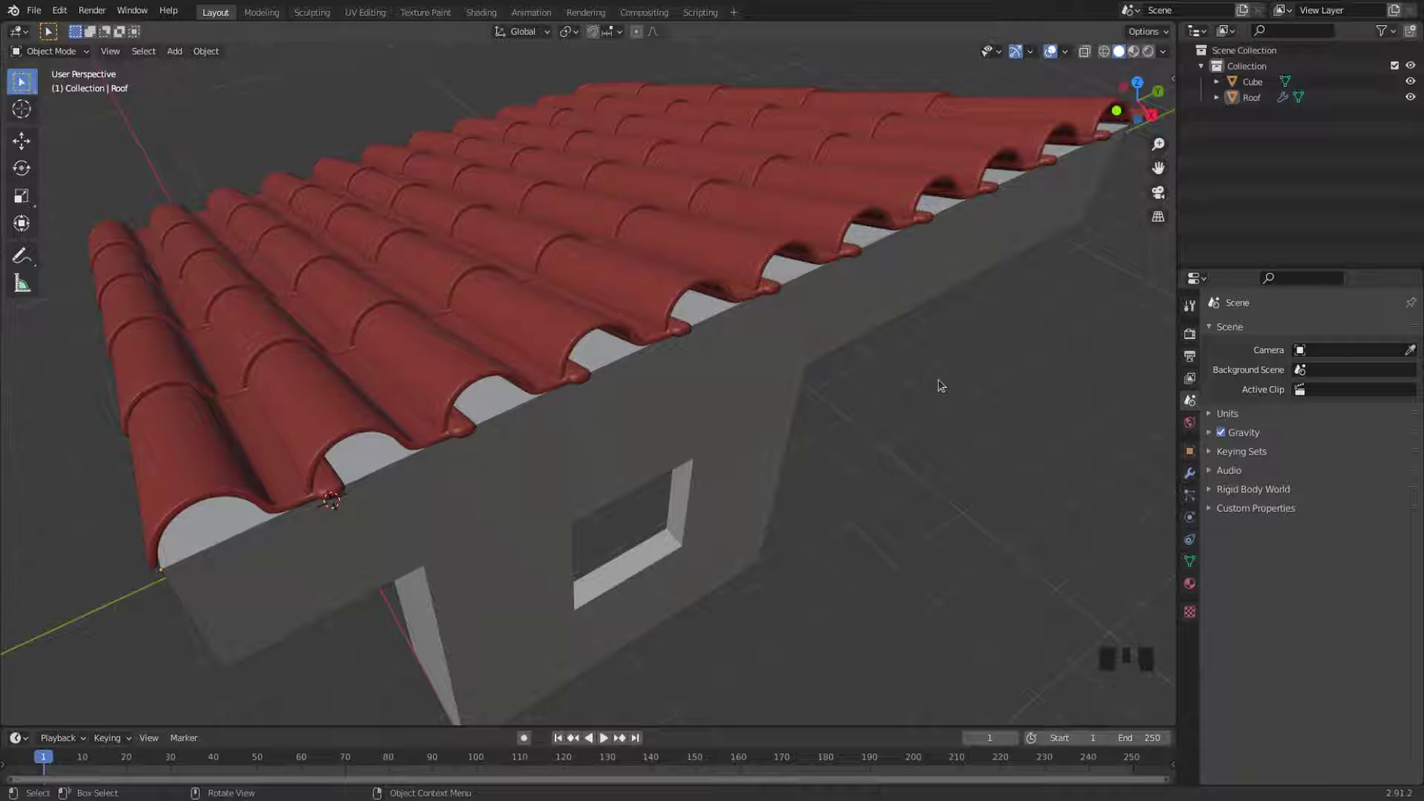
# Step: Add a mesh plane and raise it along Z to float above the house roof
pyautogui.scroll(-3, 939, 384)
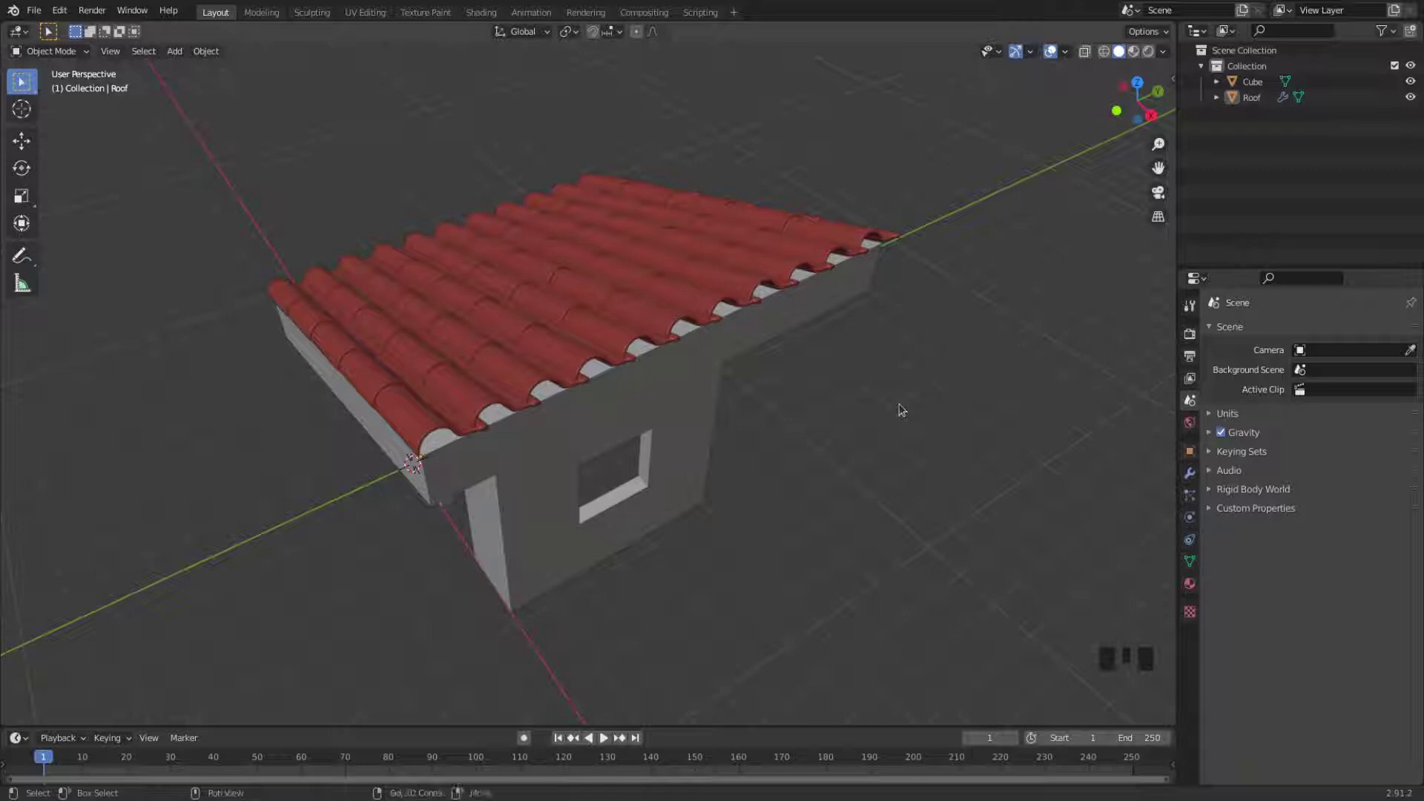
pyautogui.hotkey('shift', 'a')
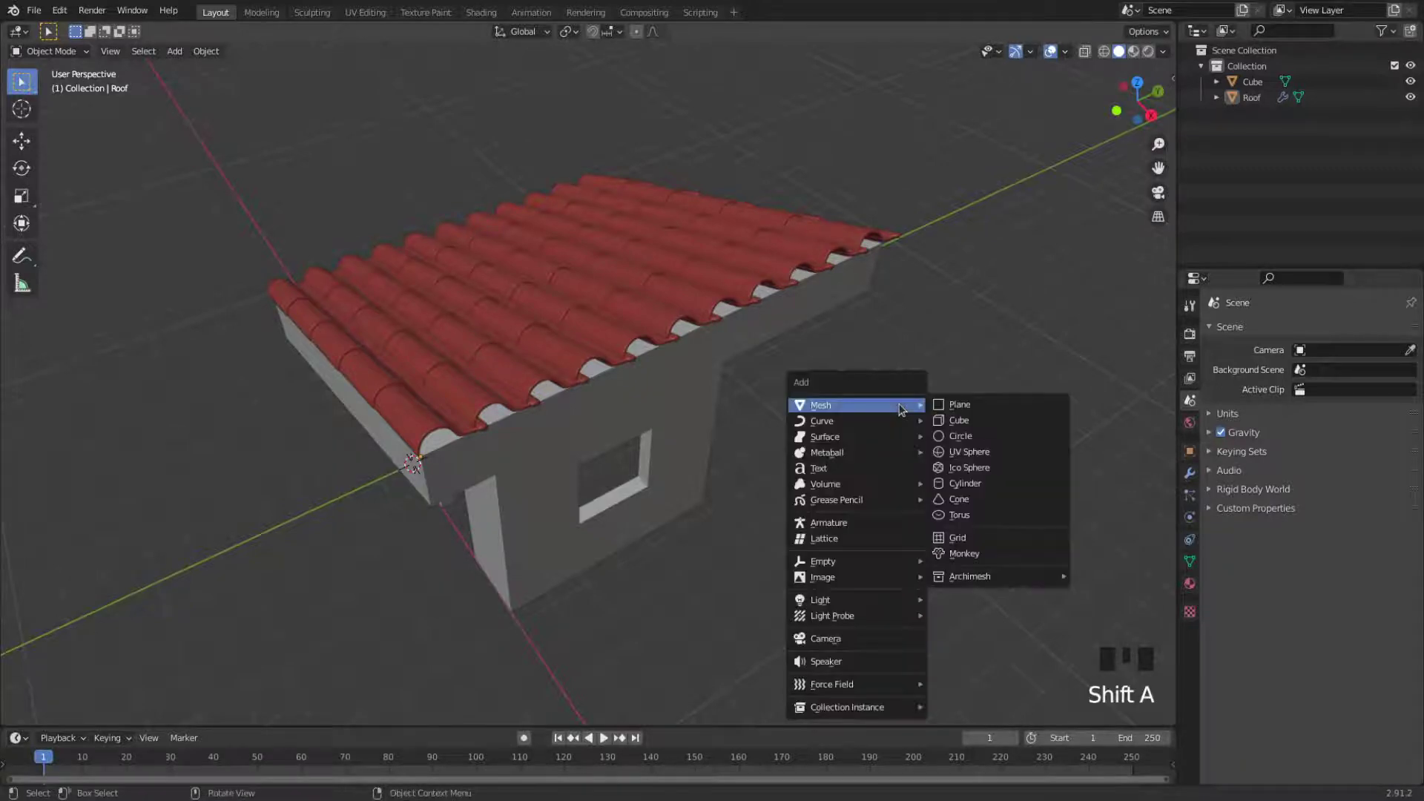
pyautogui.click(978, 405)
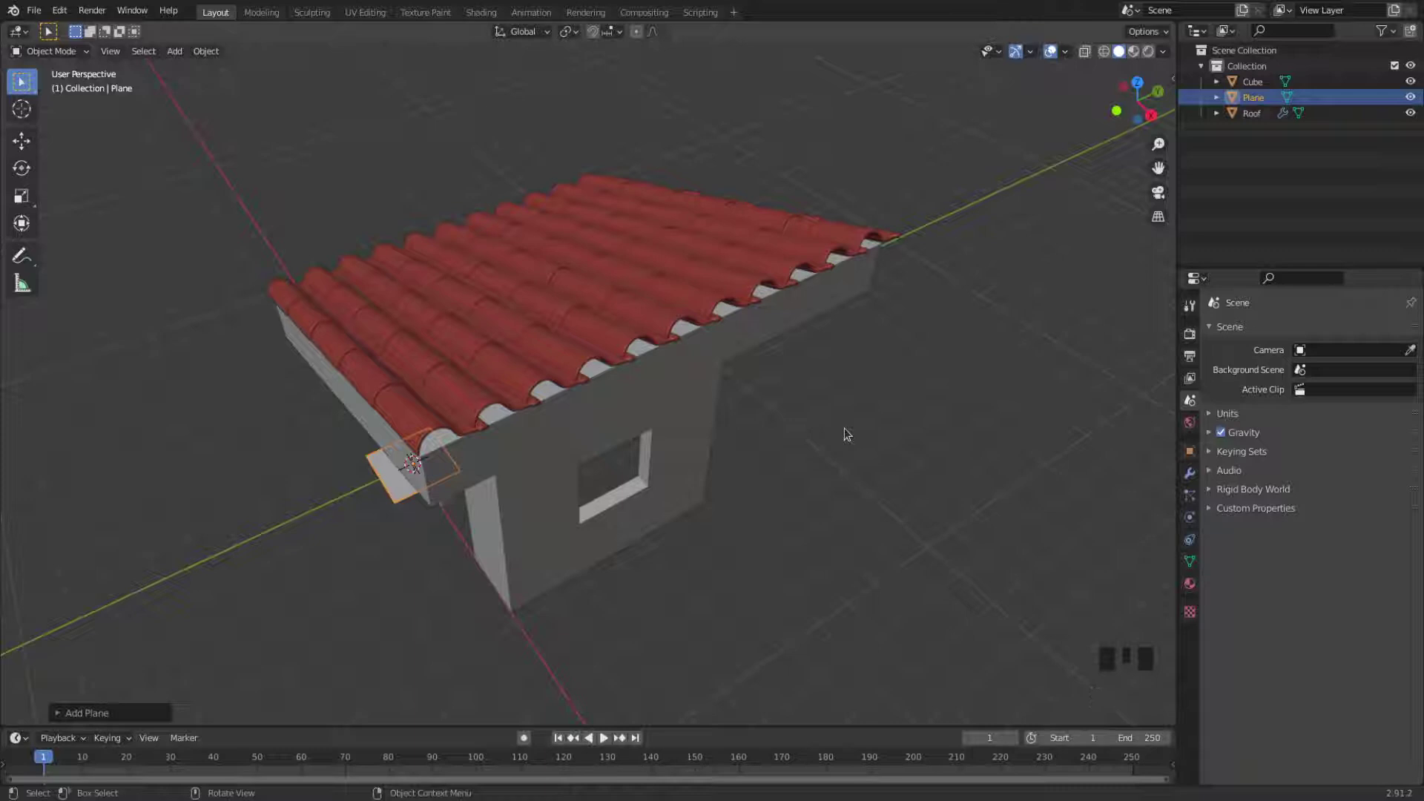
pyautogui.press('g')
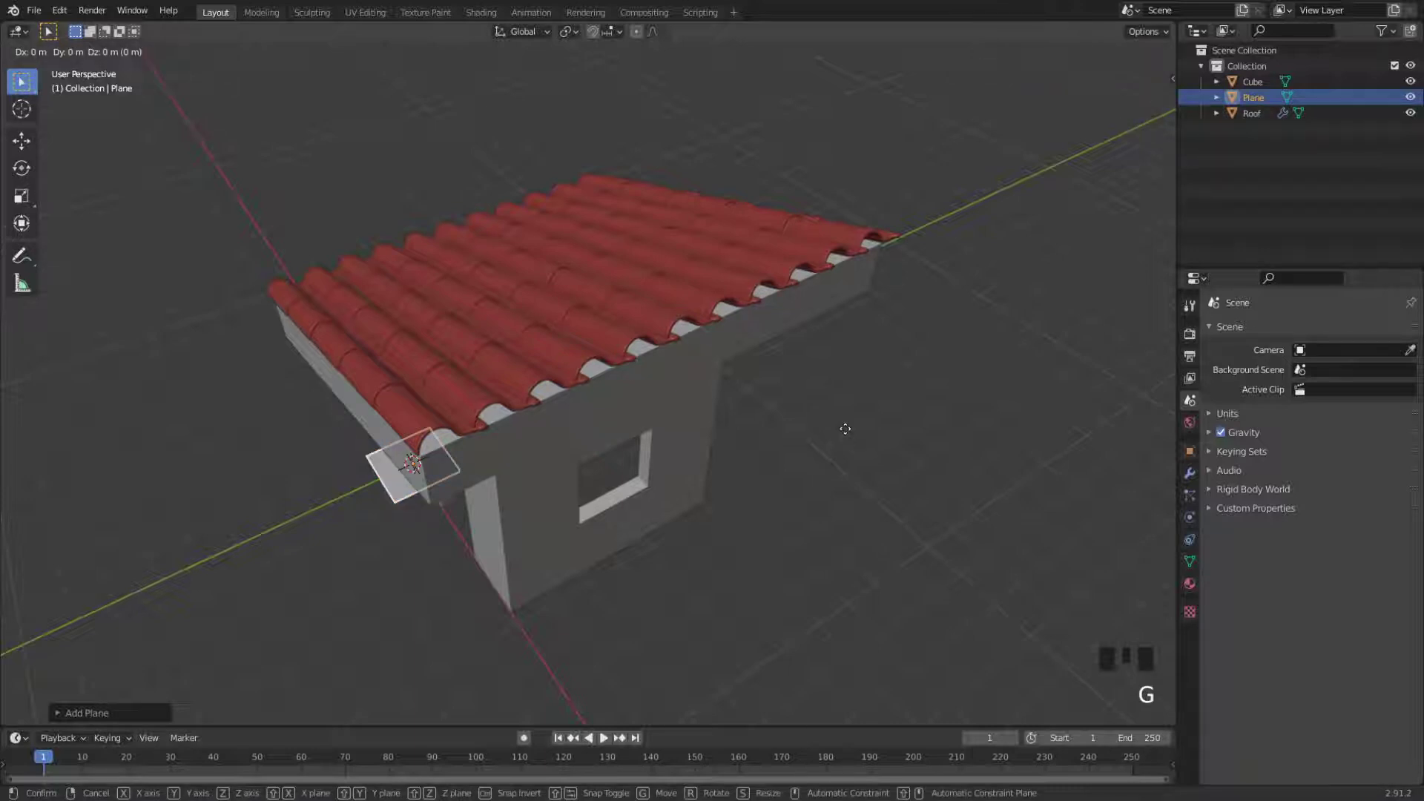
pyautogui.press('z')
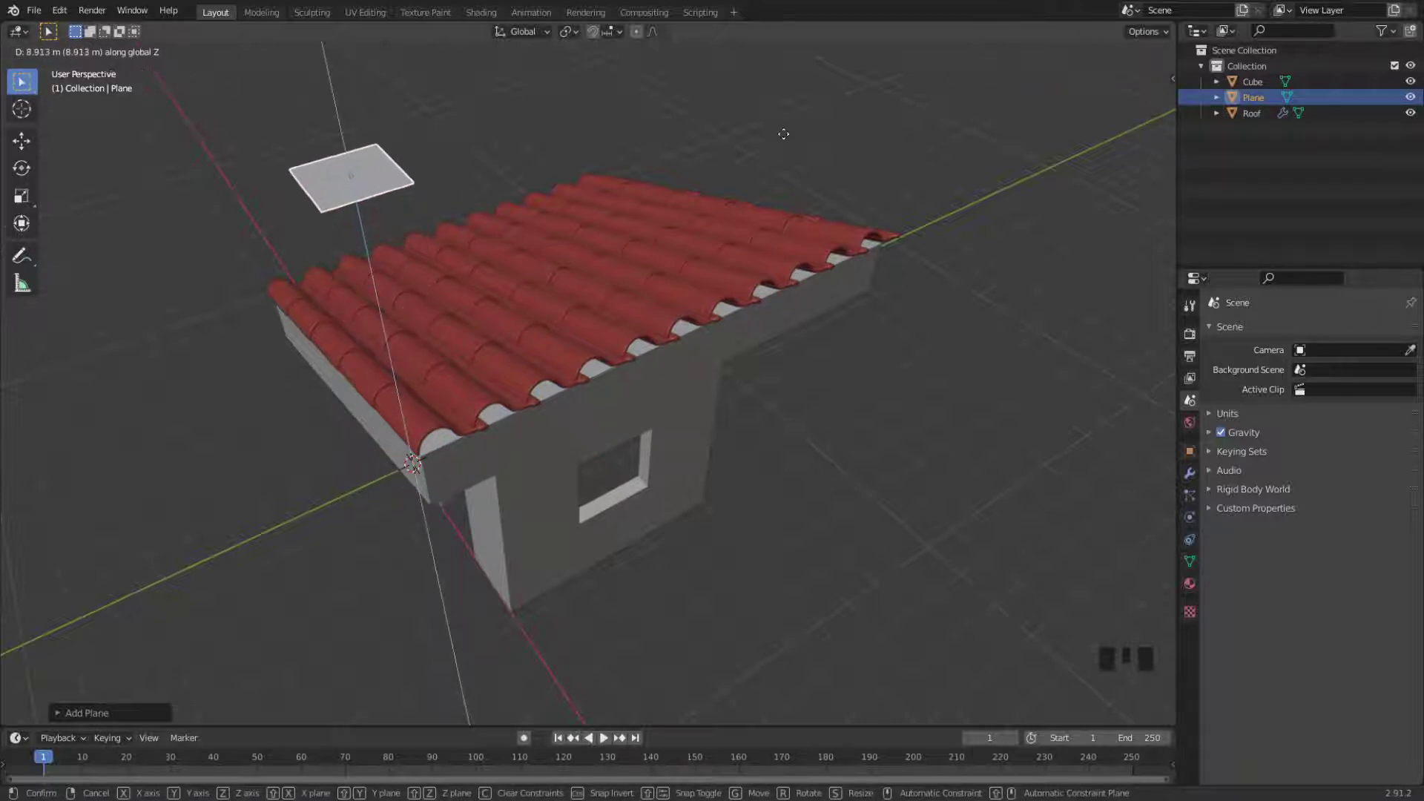
pyautogui.click(762, 110)
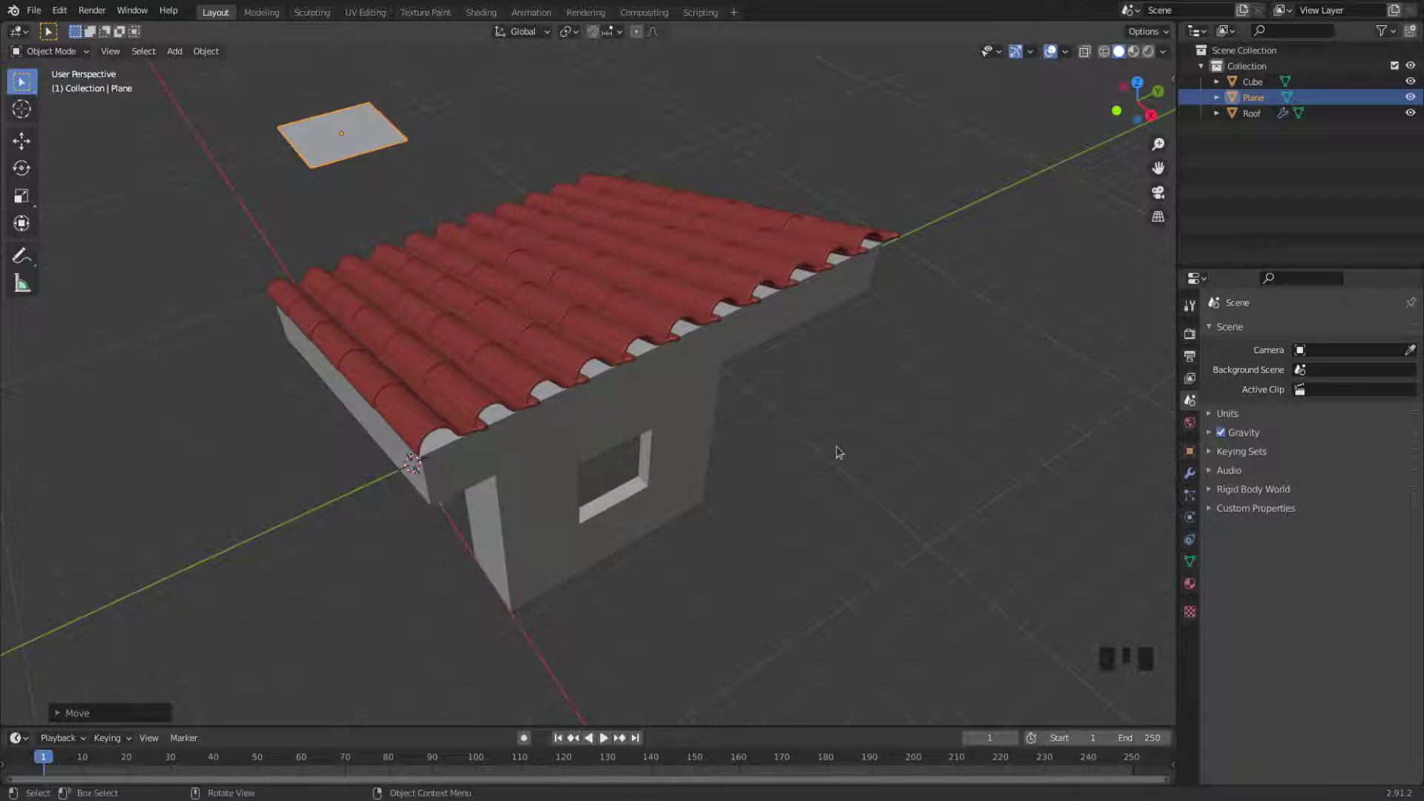
pyautogui.press('`')
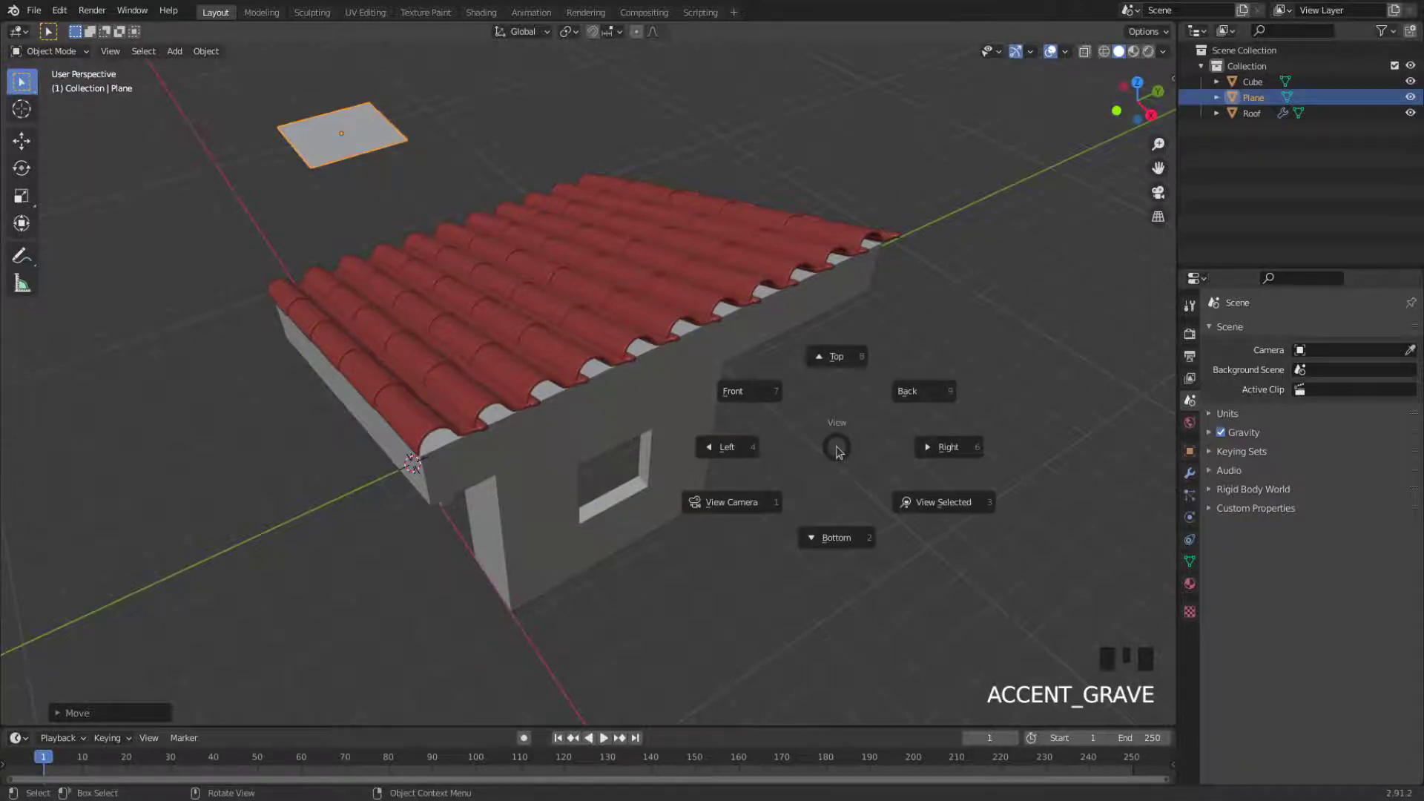
# Step: In top view, centre the plane over the roof along Y and X
pyautogui.press('8')
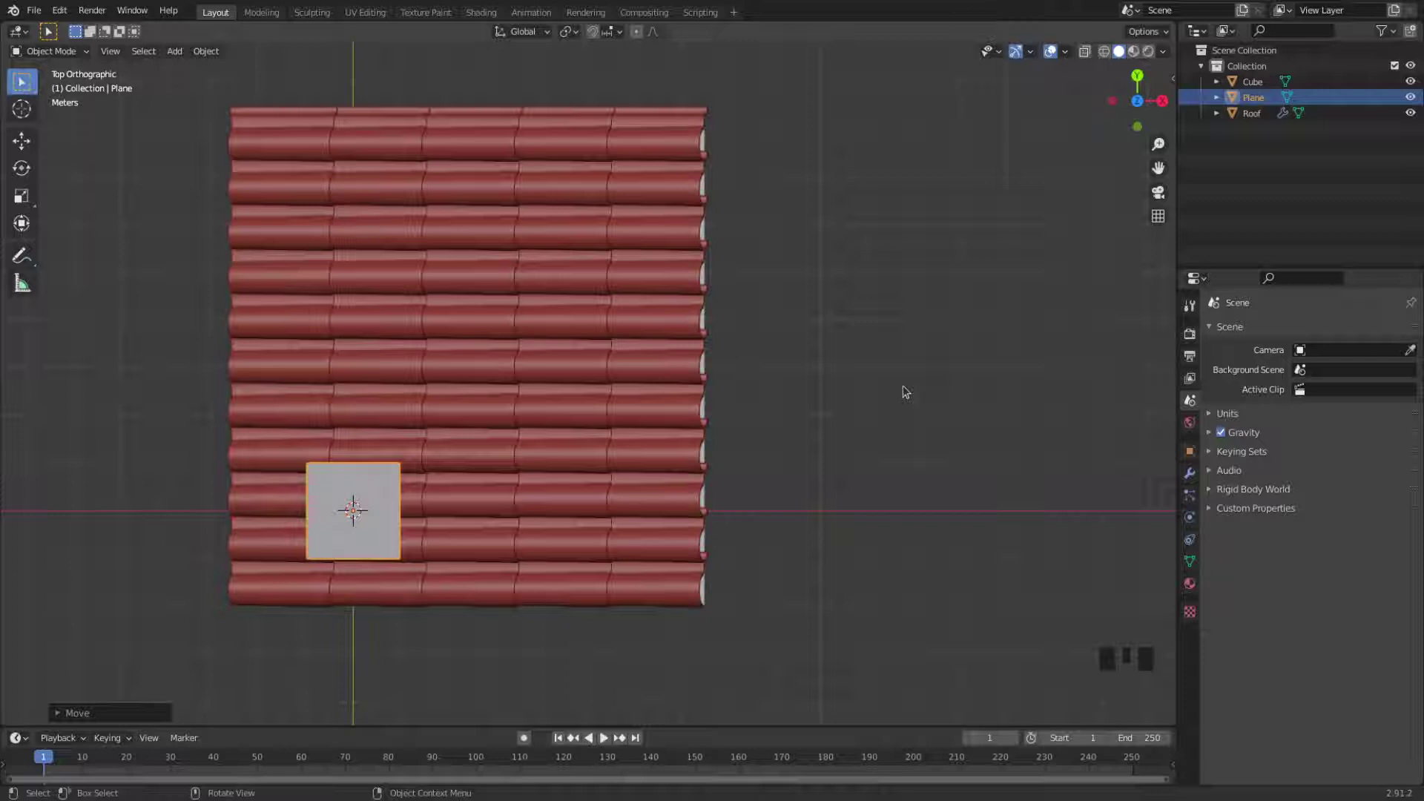
pyautogui.press('g')
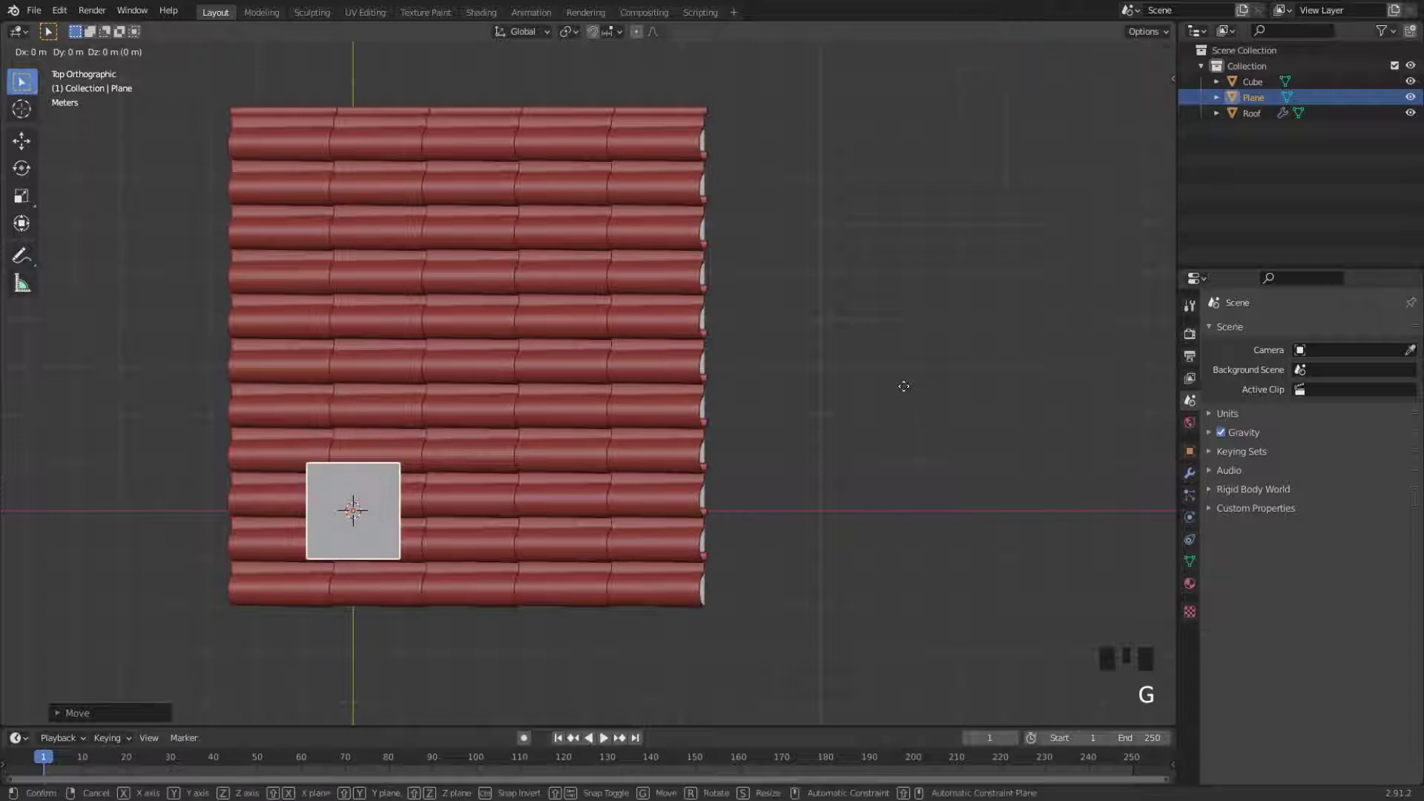
pyautogui.press('y')
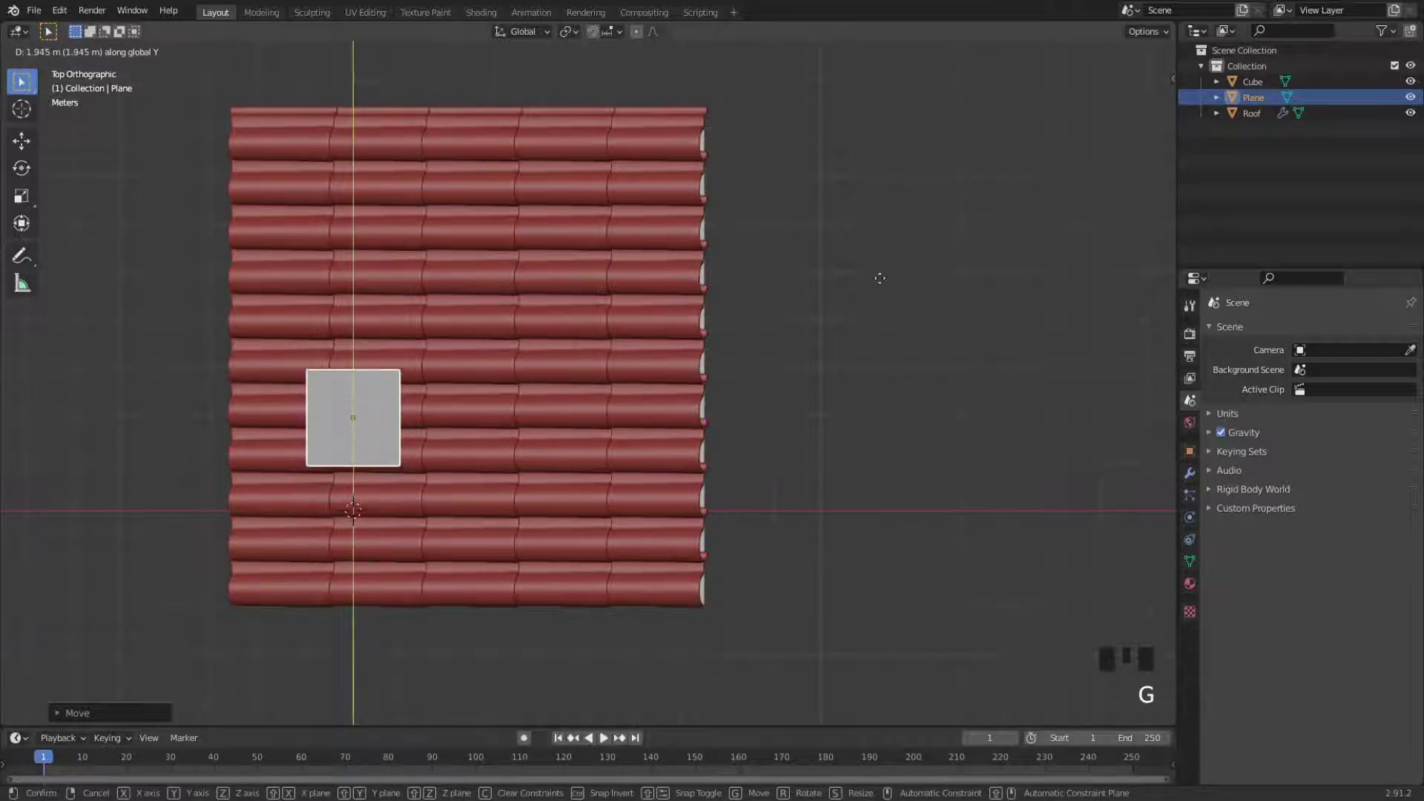
pyautogui.click(875, 235)
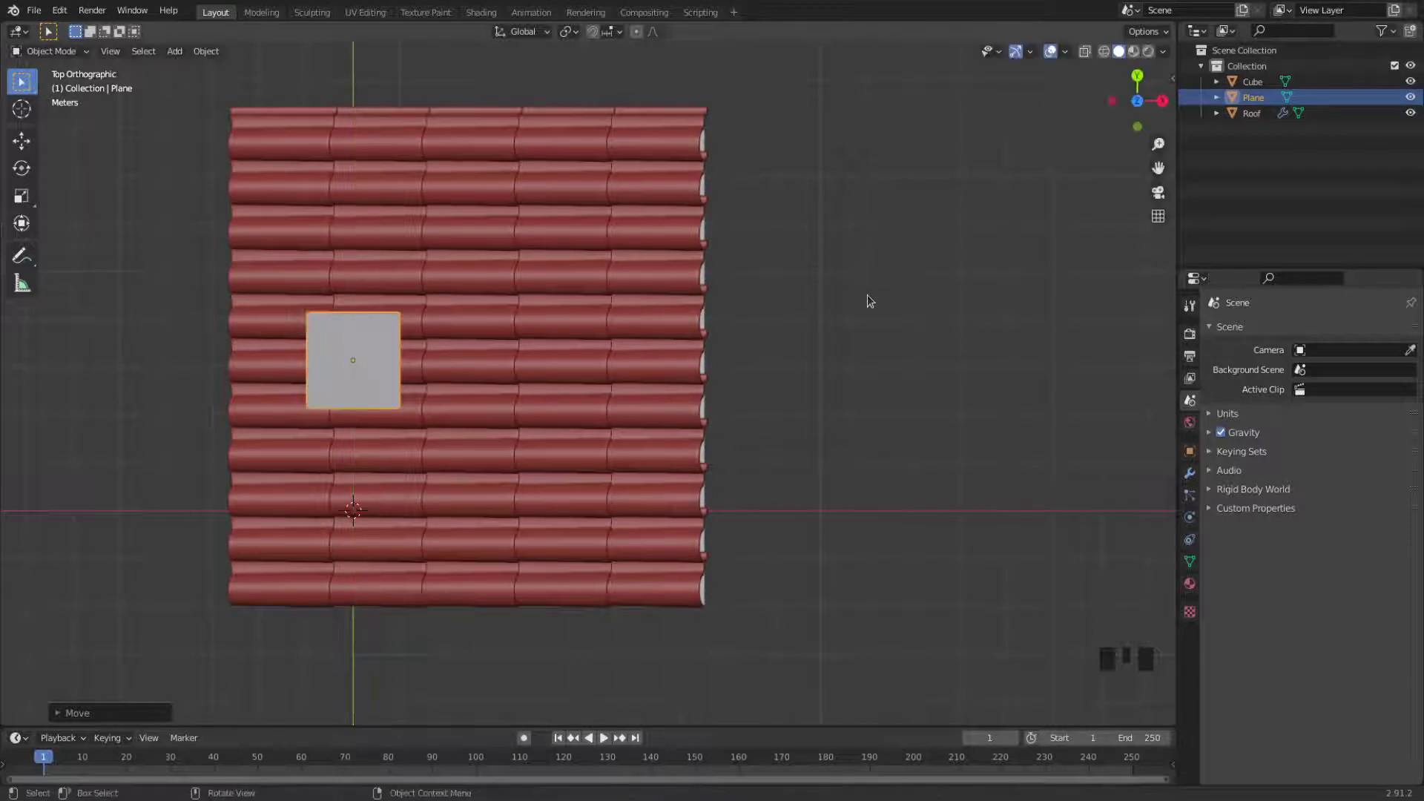
pyautogui.press('g')
pyautogui.press('x')
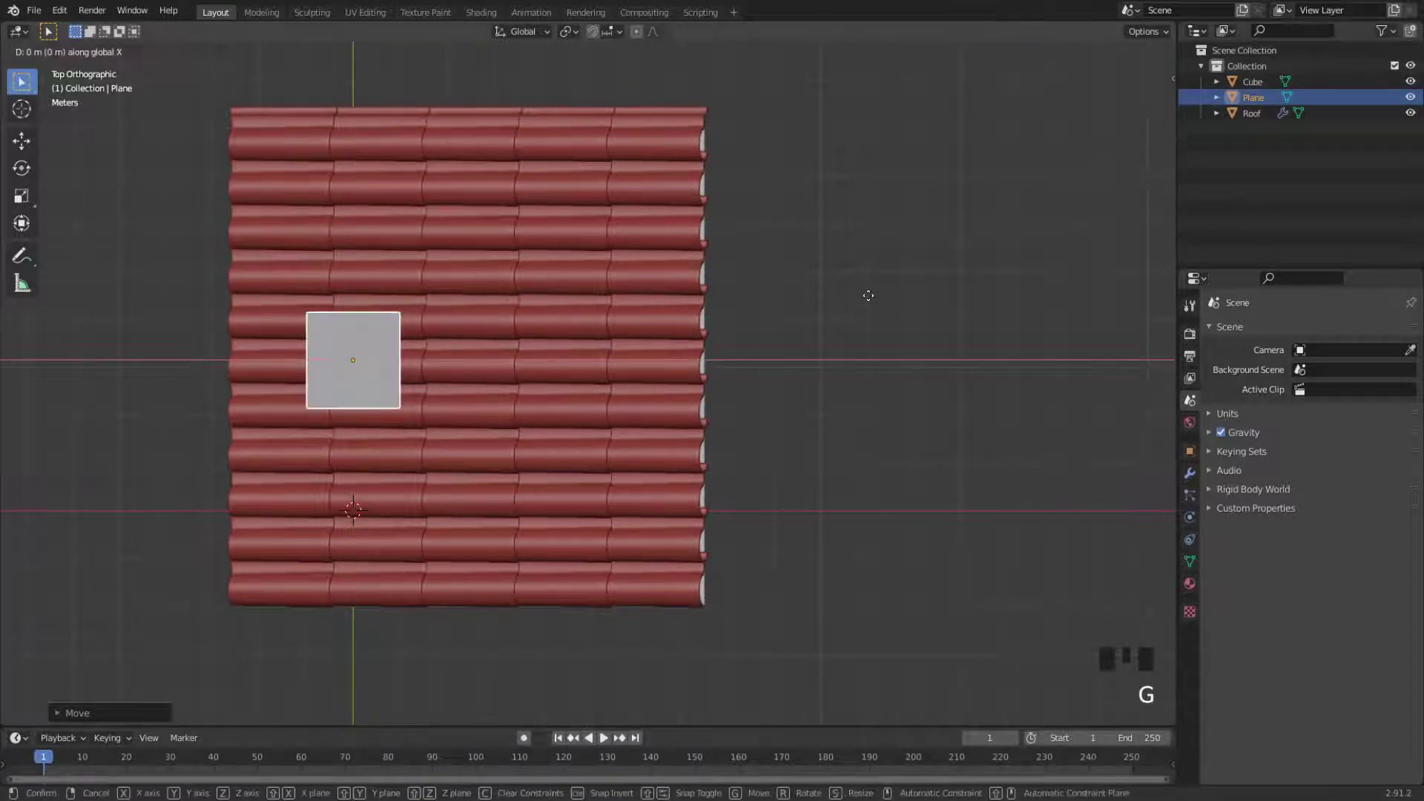
pyautogui.click(973, 286)
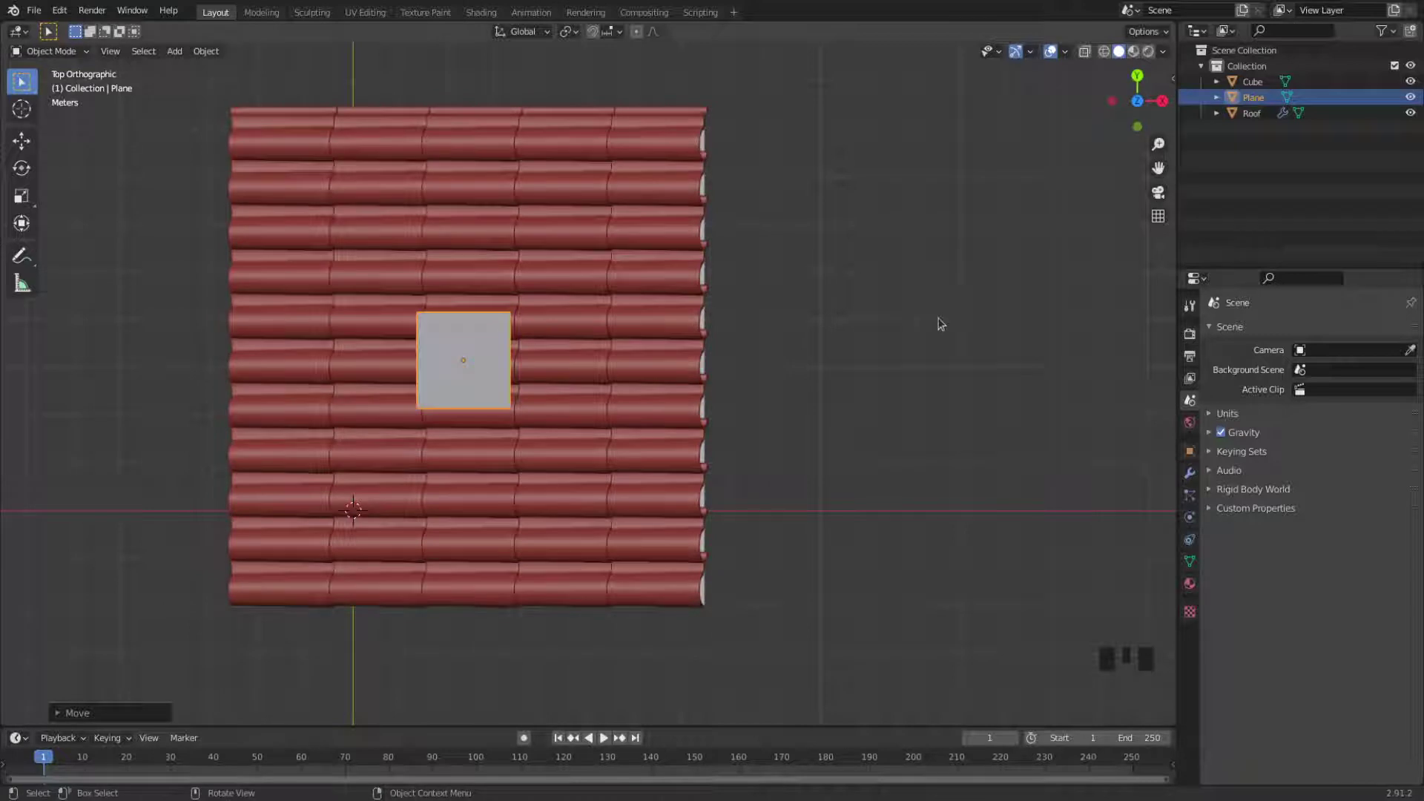
# Step: Scale the plane up about 3.6 times to cover most of the roof
pyautogui.press('s')
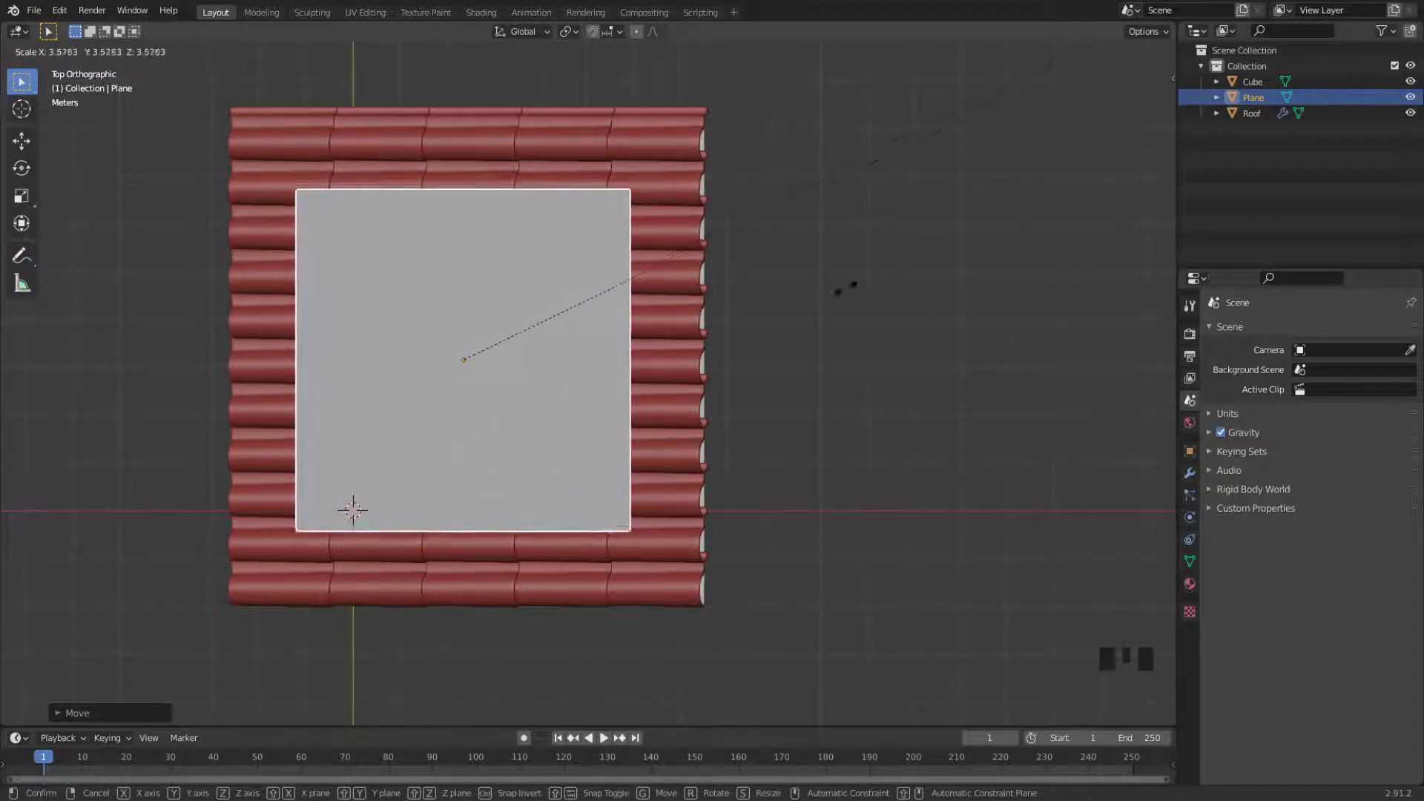
pyautogui.click(956, 236)
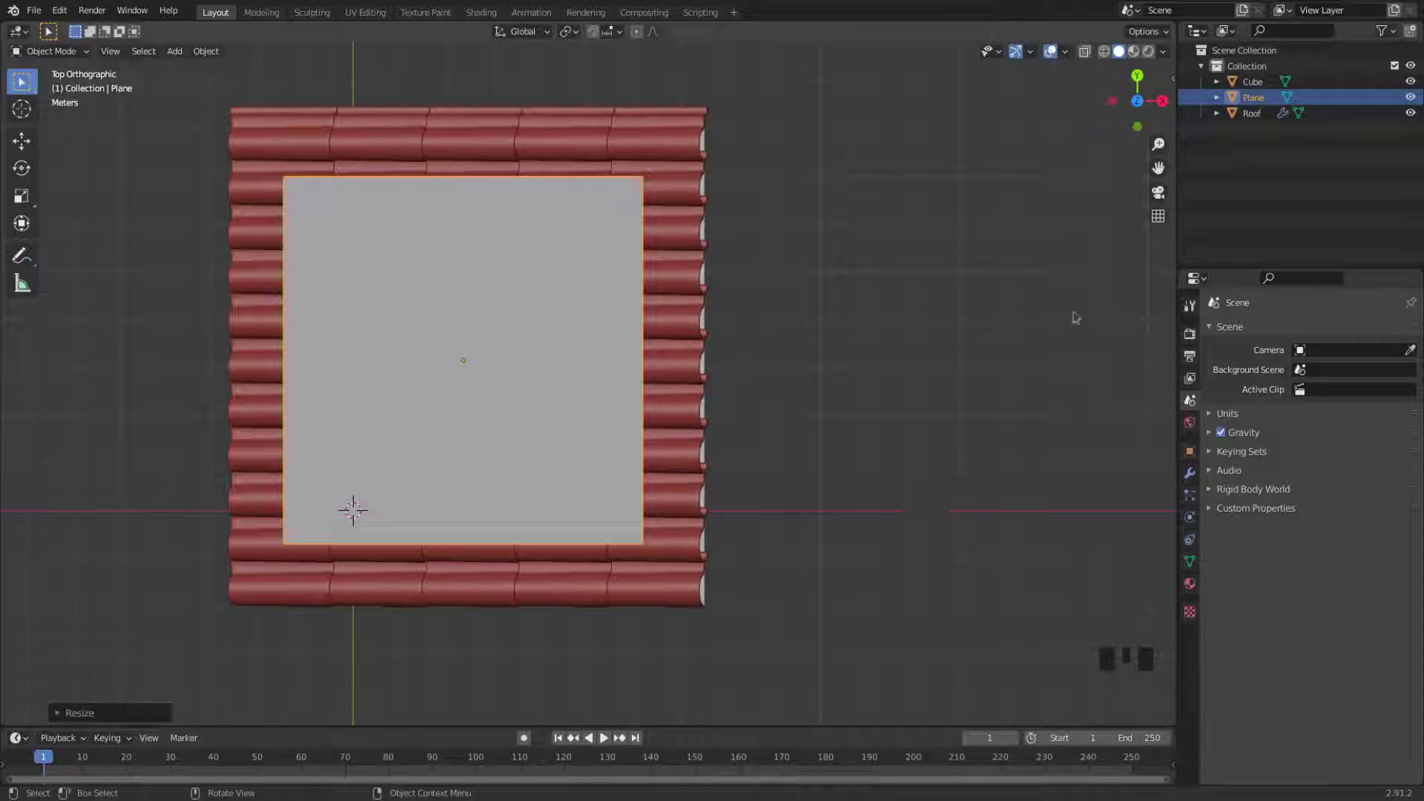
pyautogui.moveTo(1137, 101); pyautogui.dragTo(1112, 65)
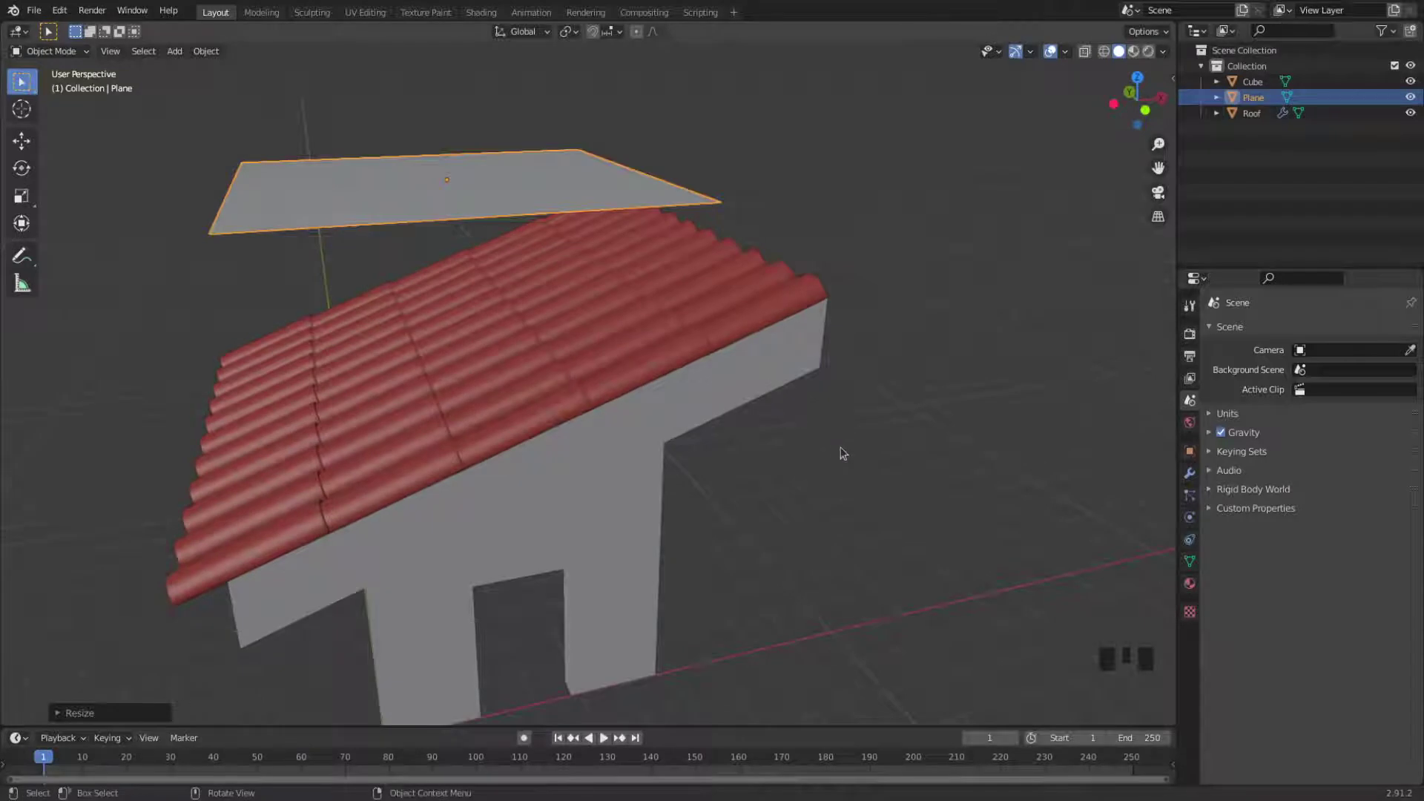
# Step: Raise the plane higher along Z and show its still-empty Particle Properties
pyautogui.press('g')
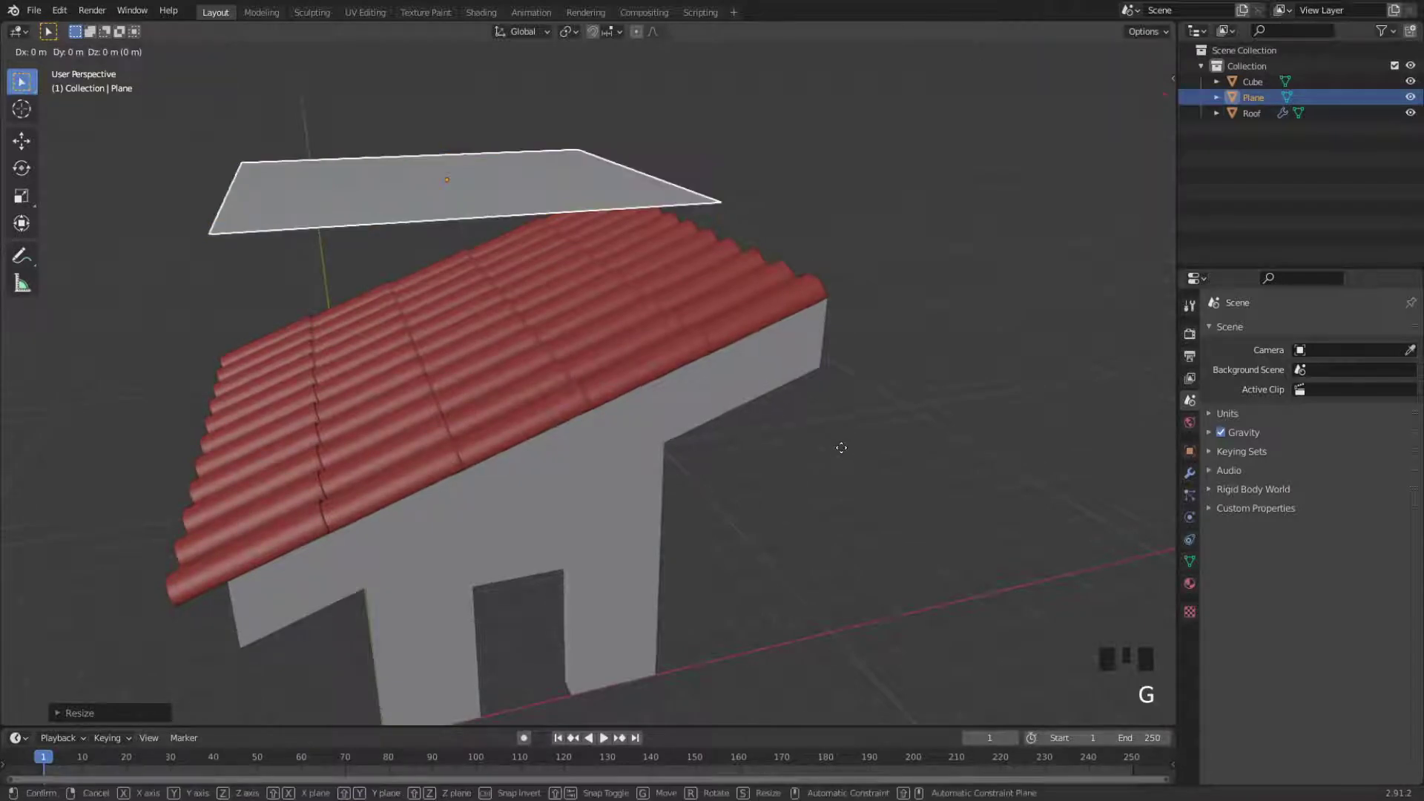
pyautogui.press('z')
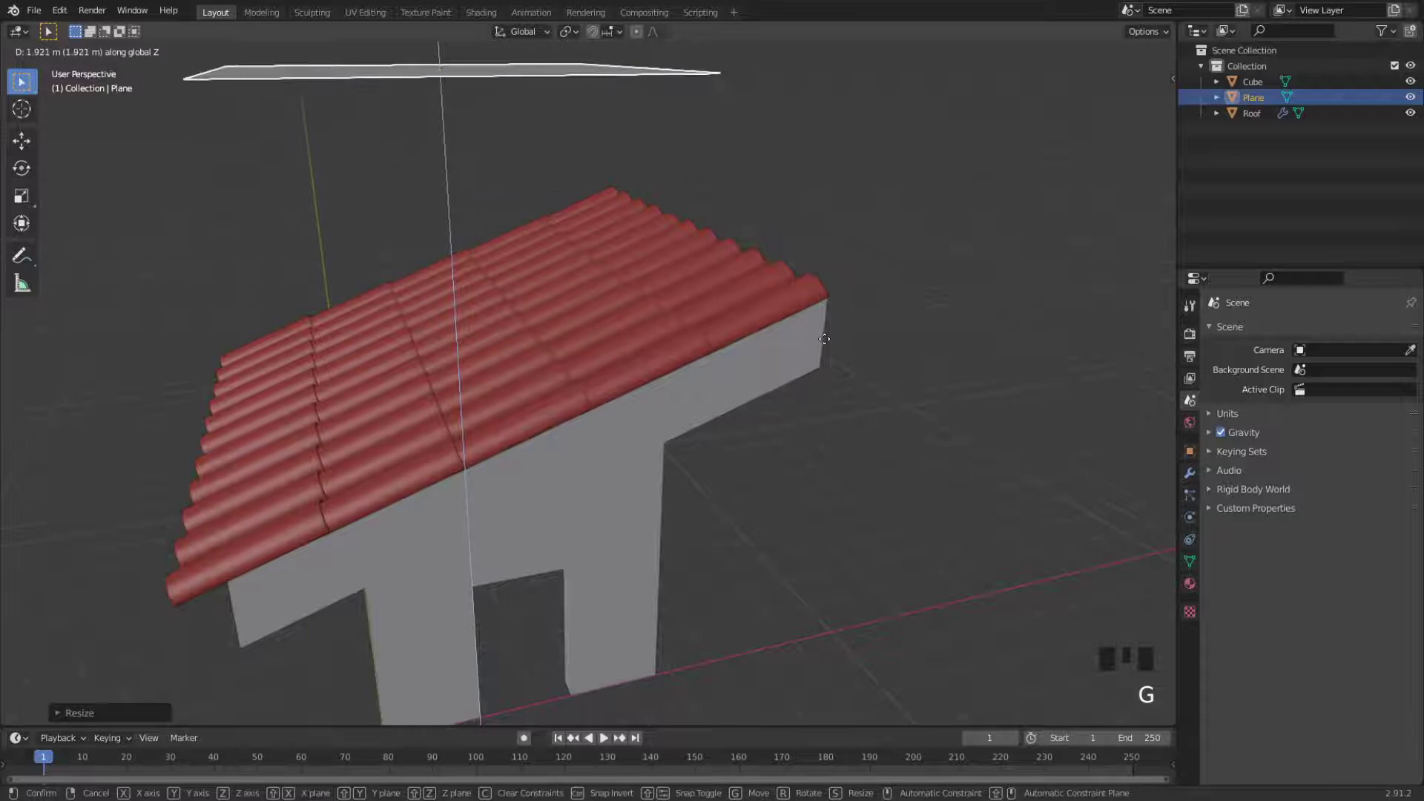
pyautogui.click(829, 353)
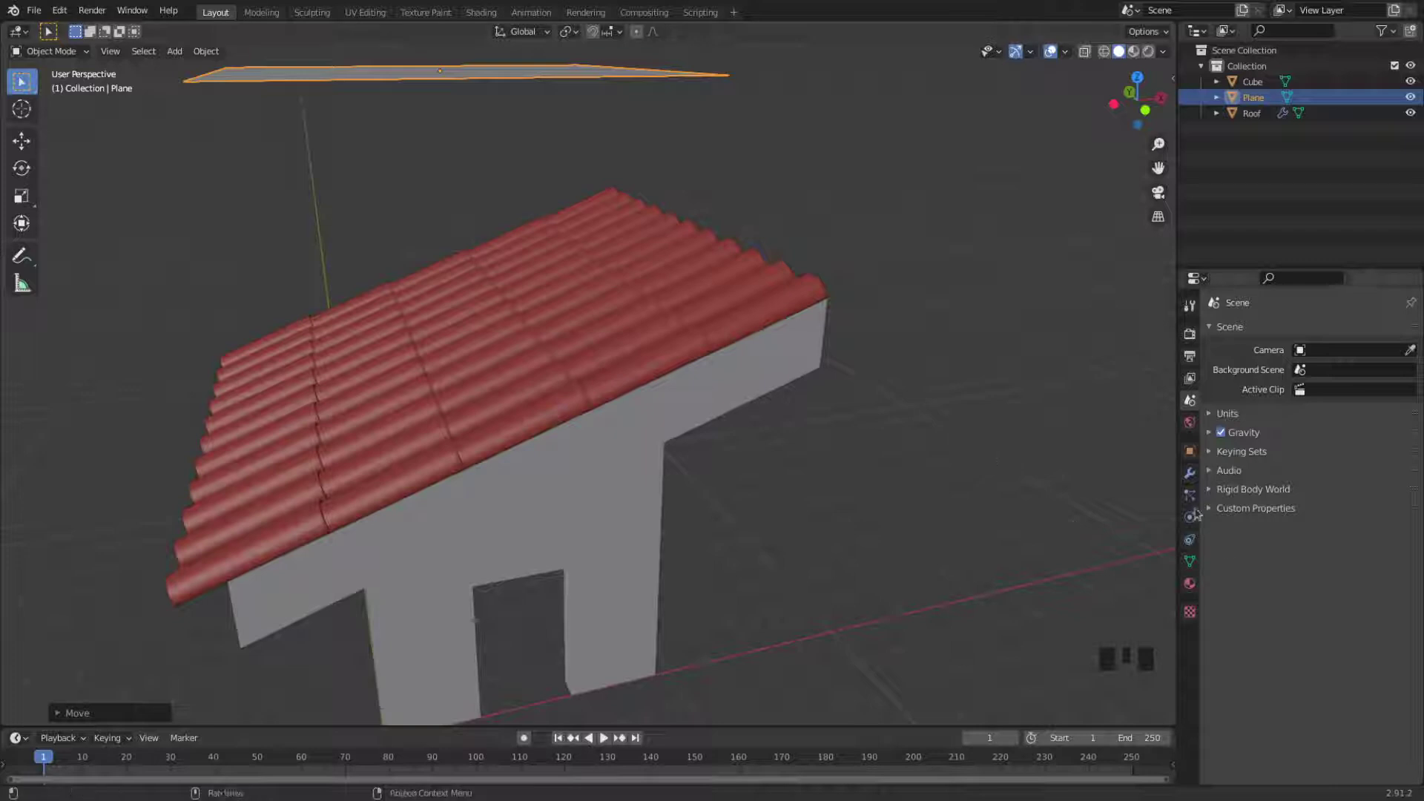
pyautogui.click(1192, 497)
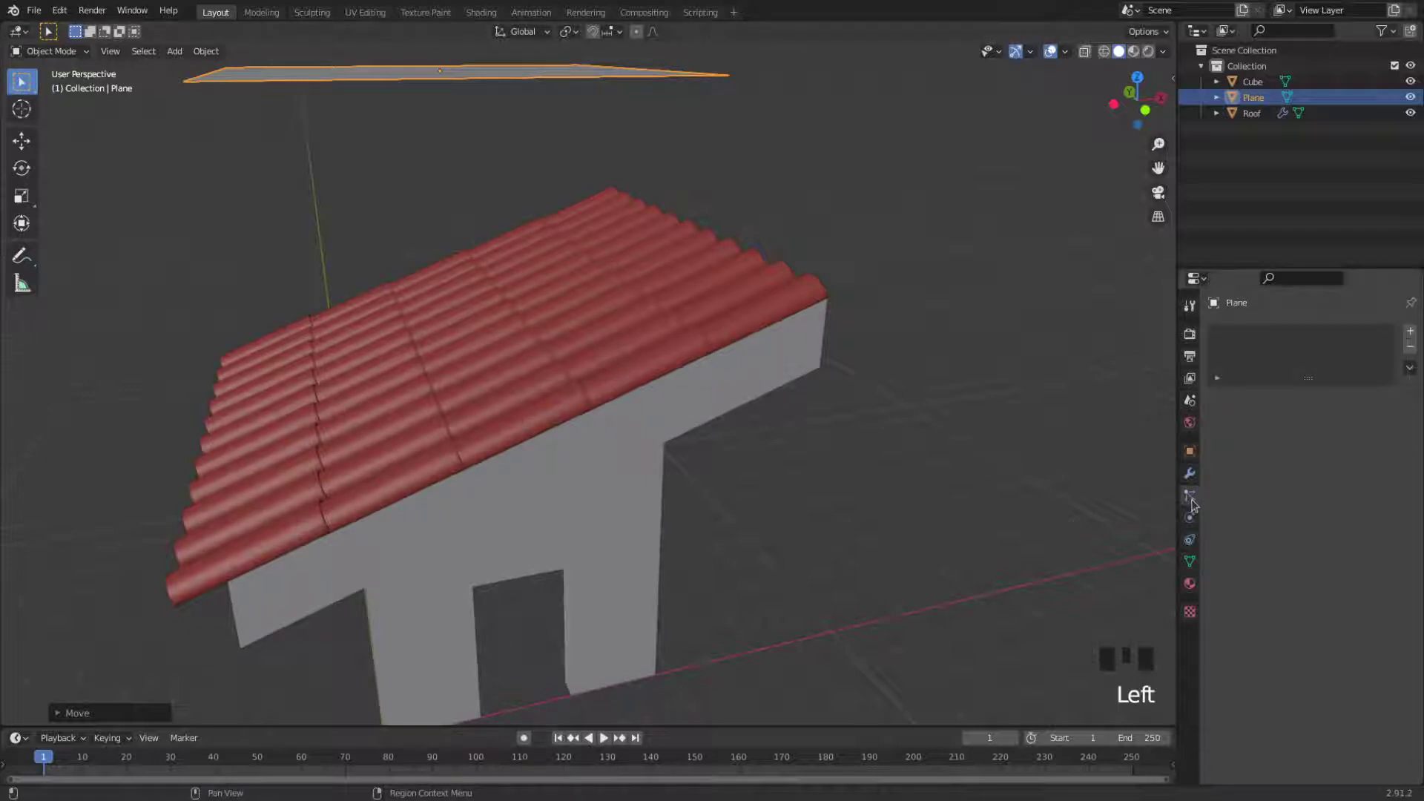
# Step: Add a 1000-particle system to the plane, play it through the roof, and select the Roof
pyautogui.click(1408, 334)
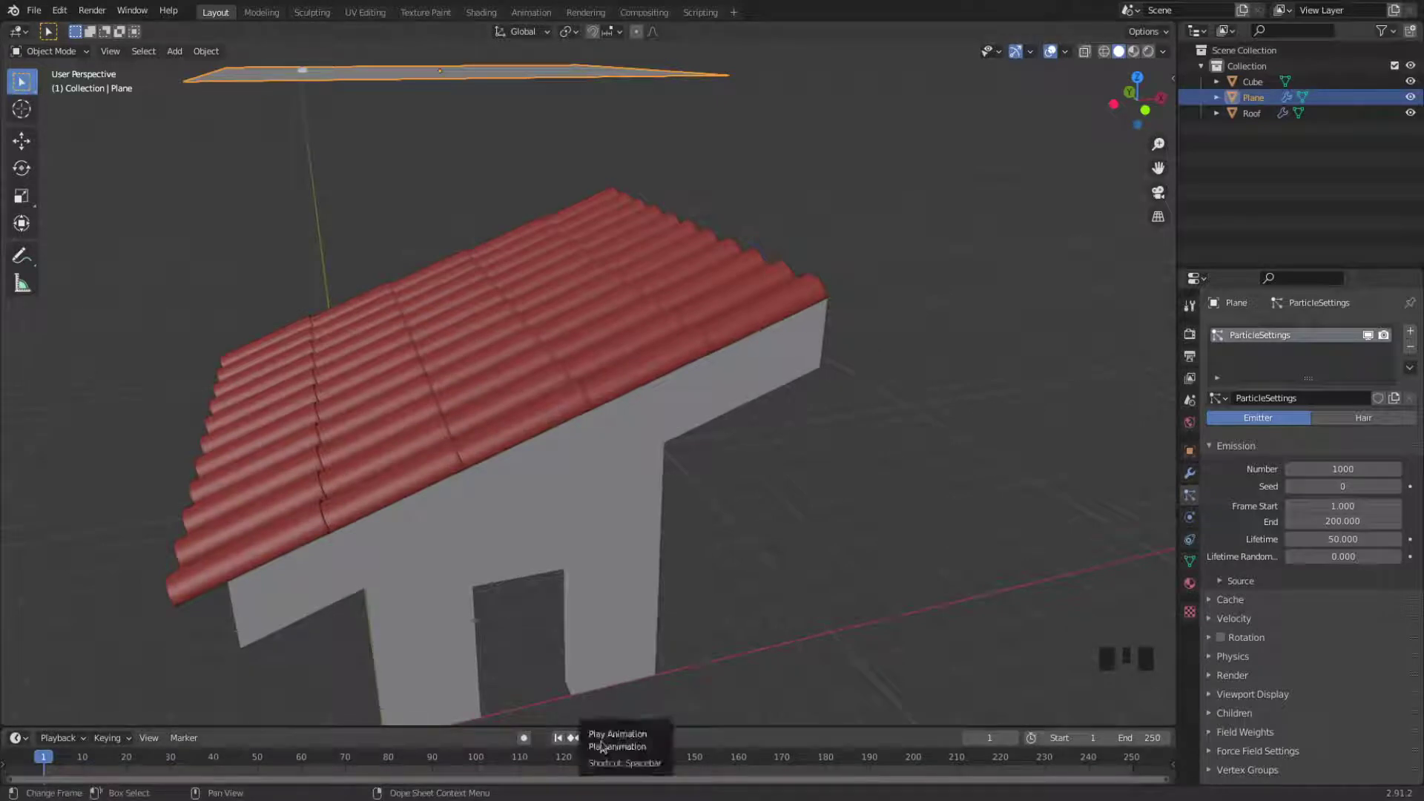
pyautogui.click(598, 738)
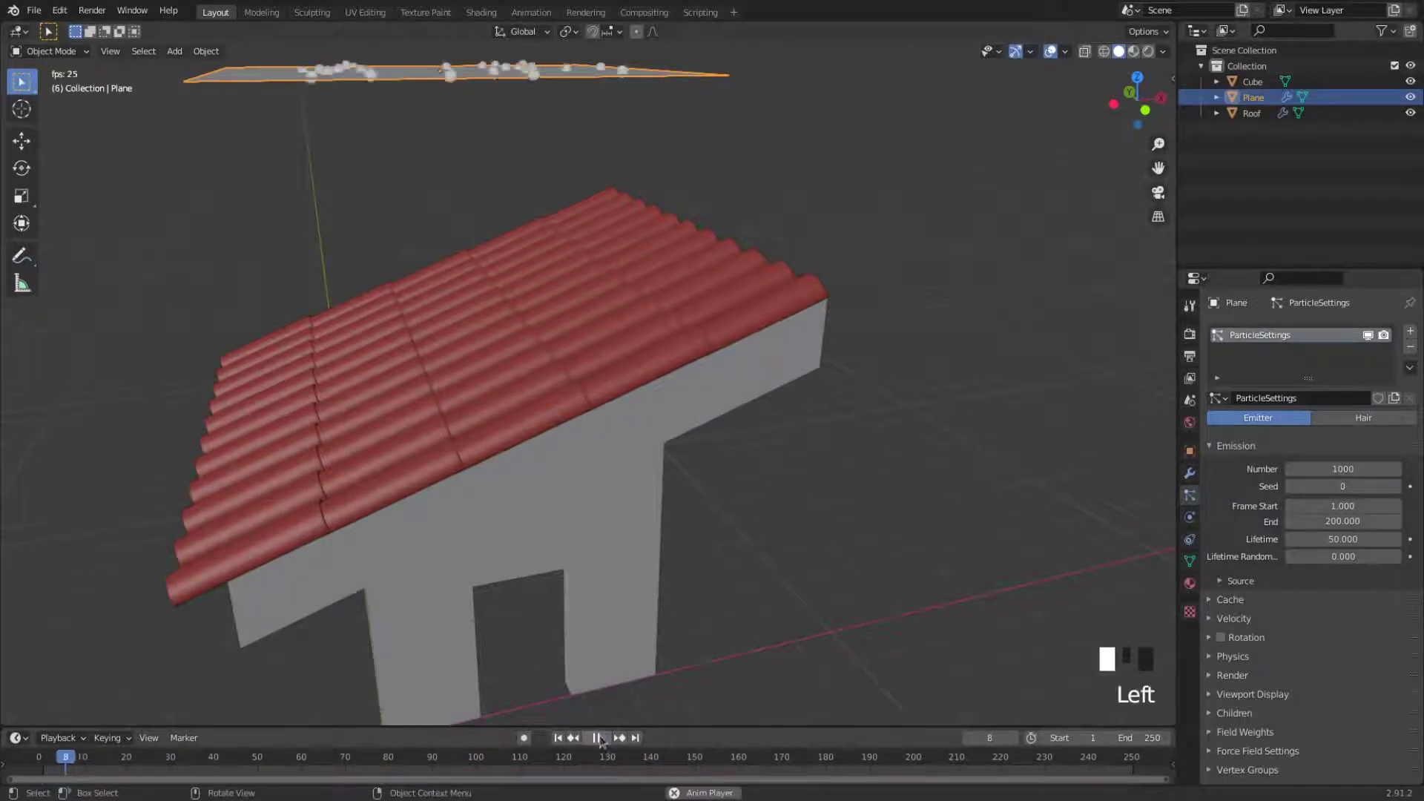
pyautogui.click(1120, 111)
pyautogui.moveTo(1119, 111); pyautogui.dragTo(1084, 115)
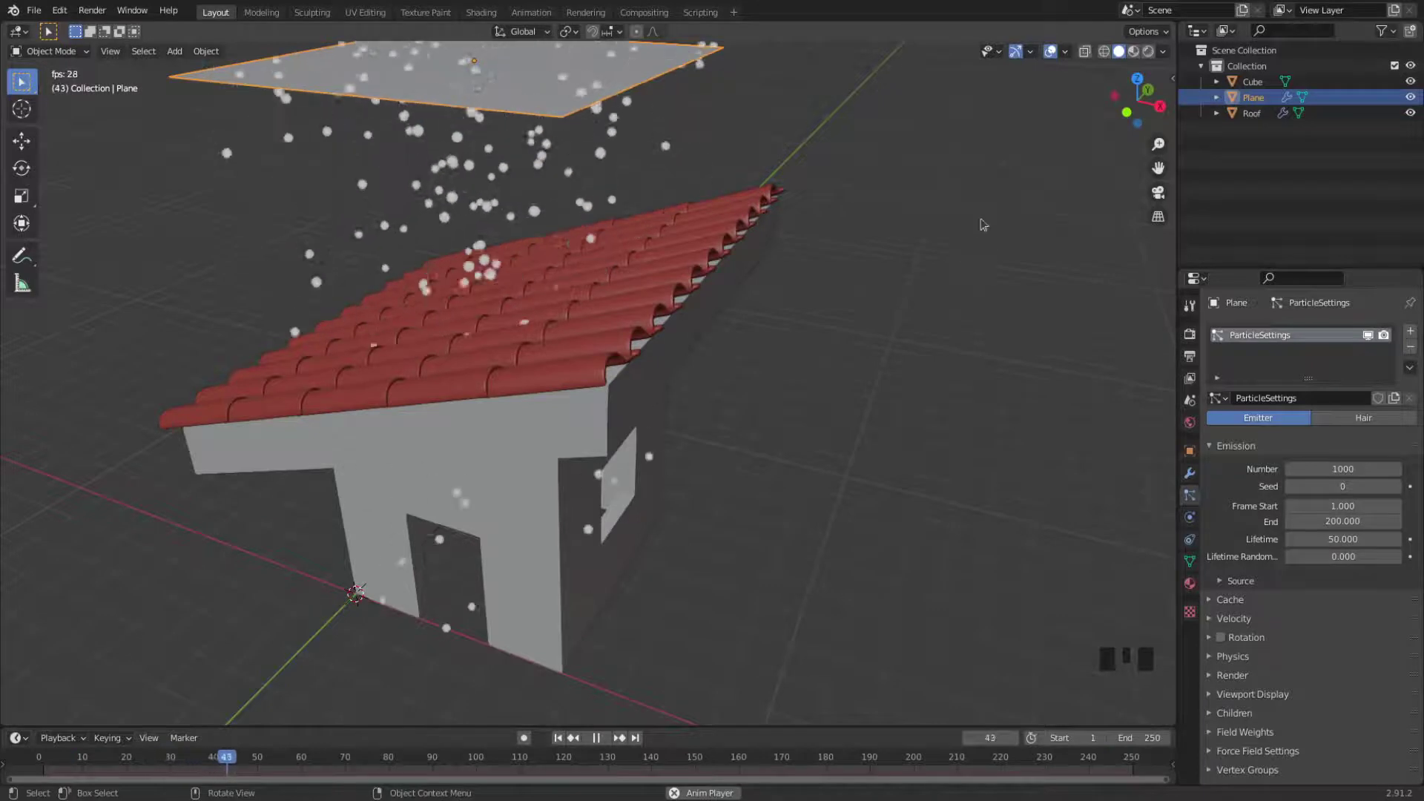
pyautogui.click(634, 359)
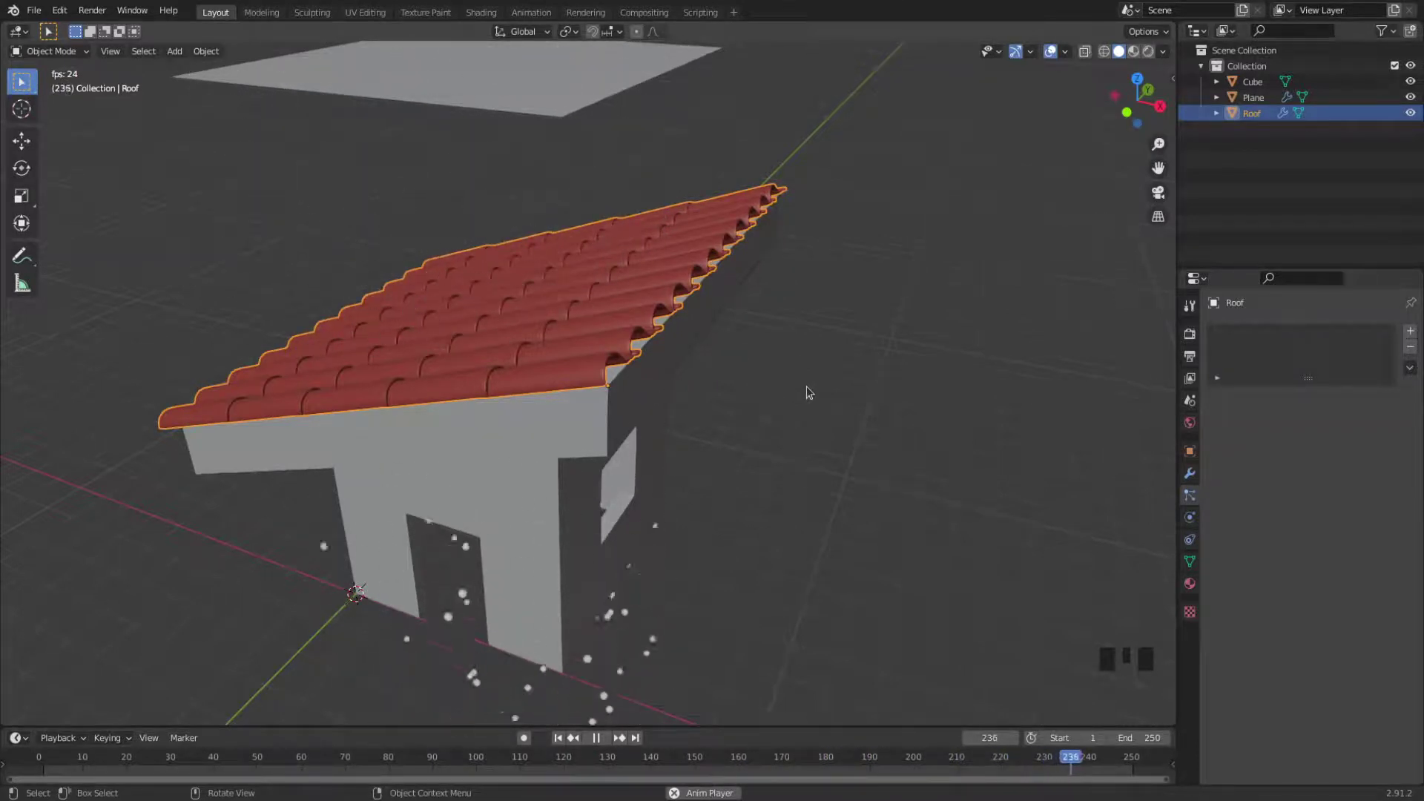
pyautogui.click(1188, 519)
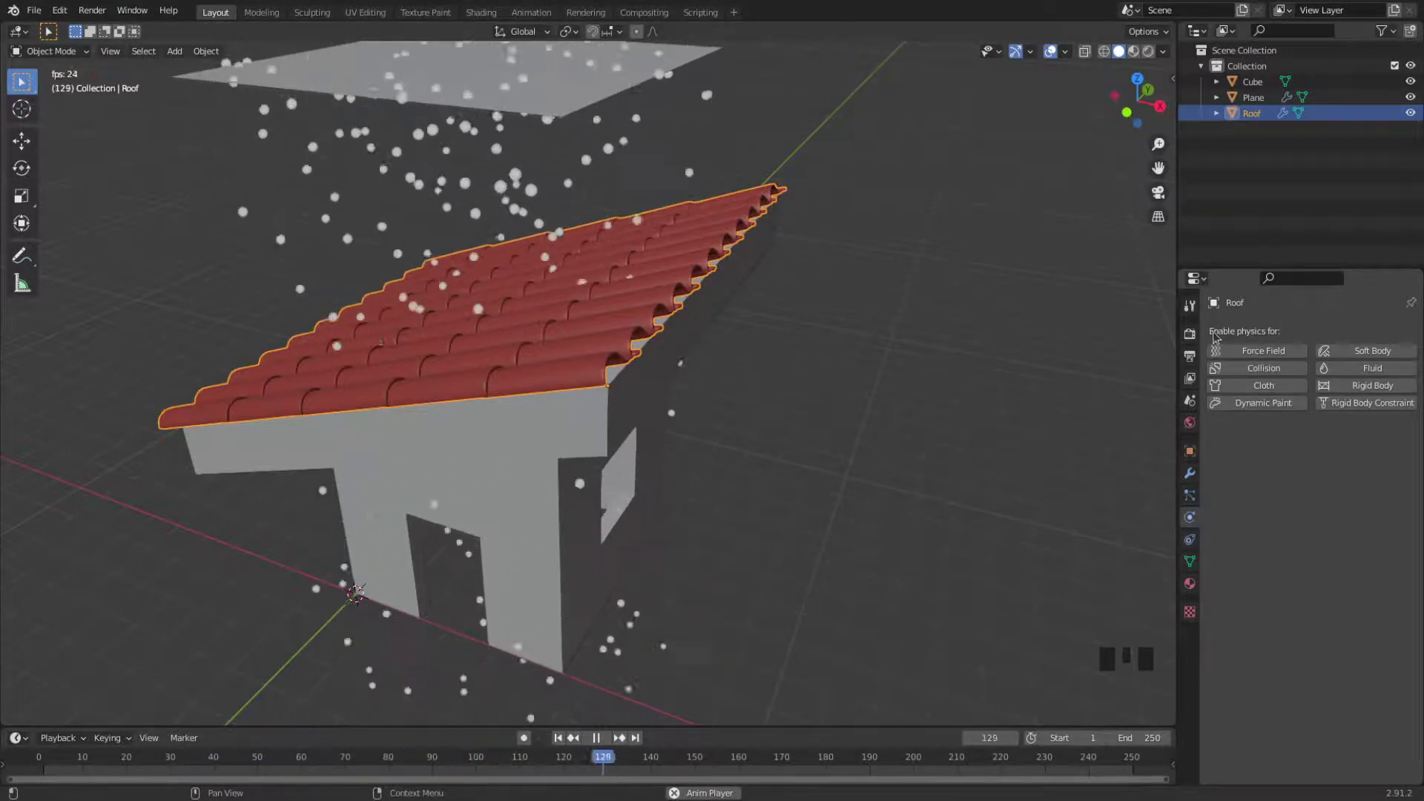
pyautogui.click(1268, 370)
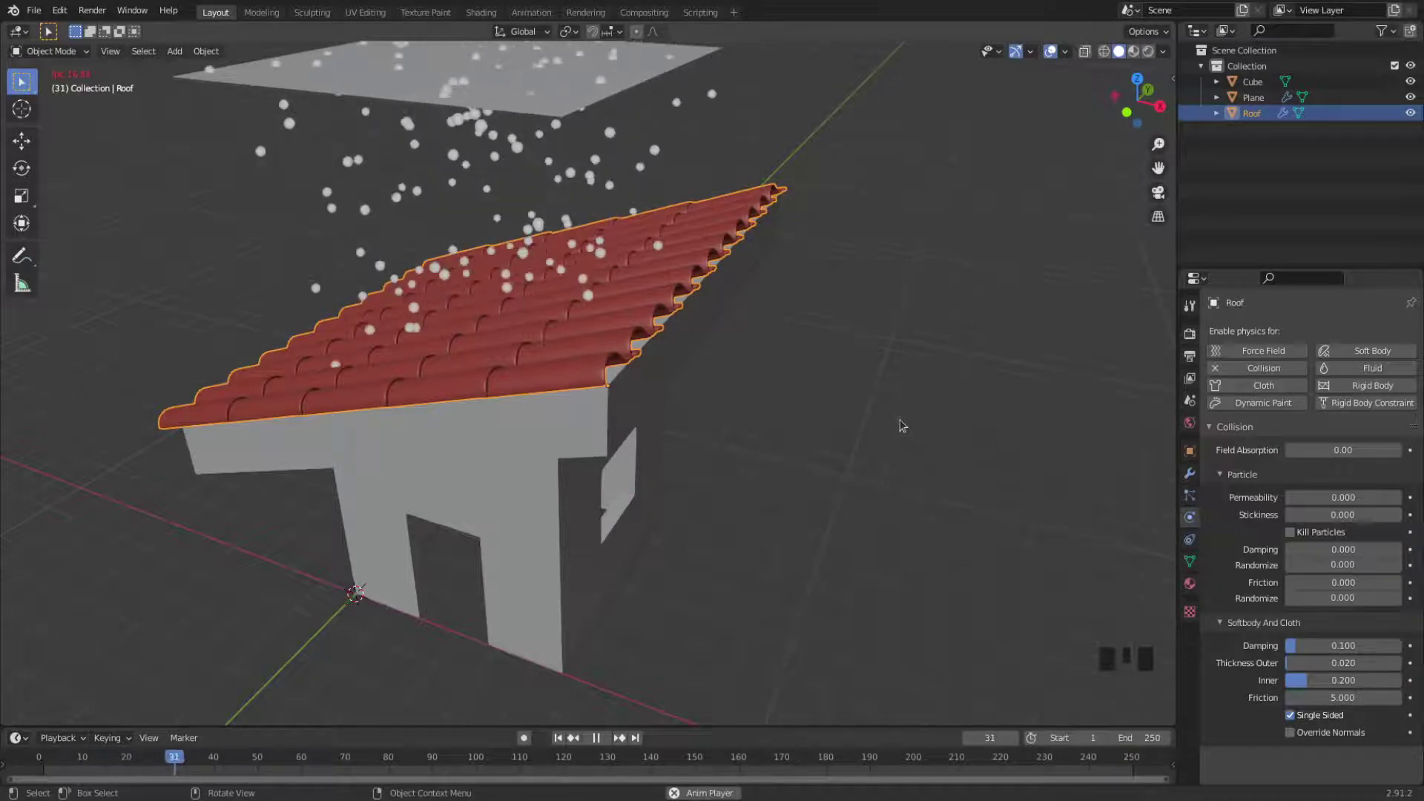
pyautogui.moveTo(1137, 100); pyautogui.dragTo(1142, 112)
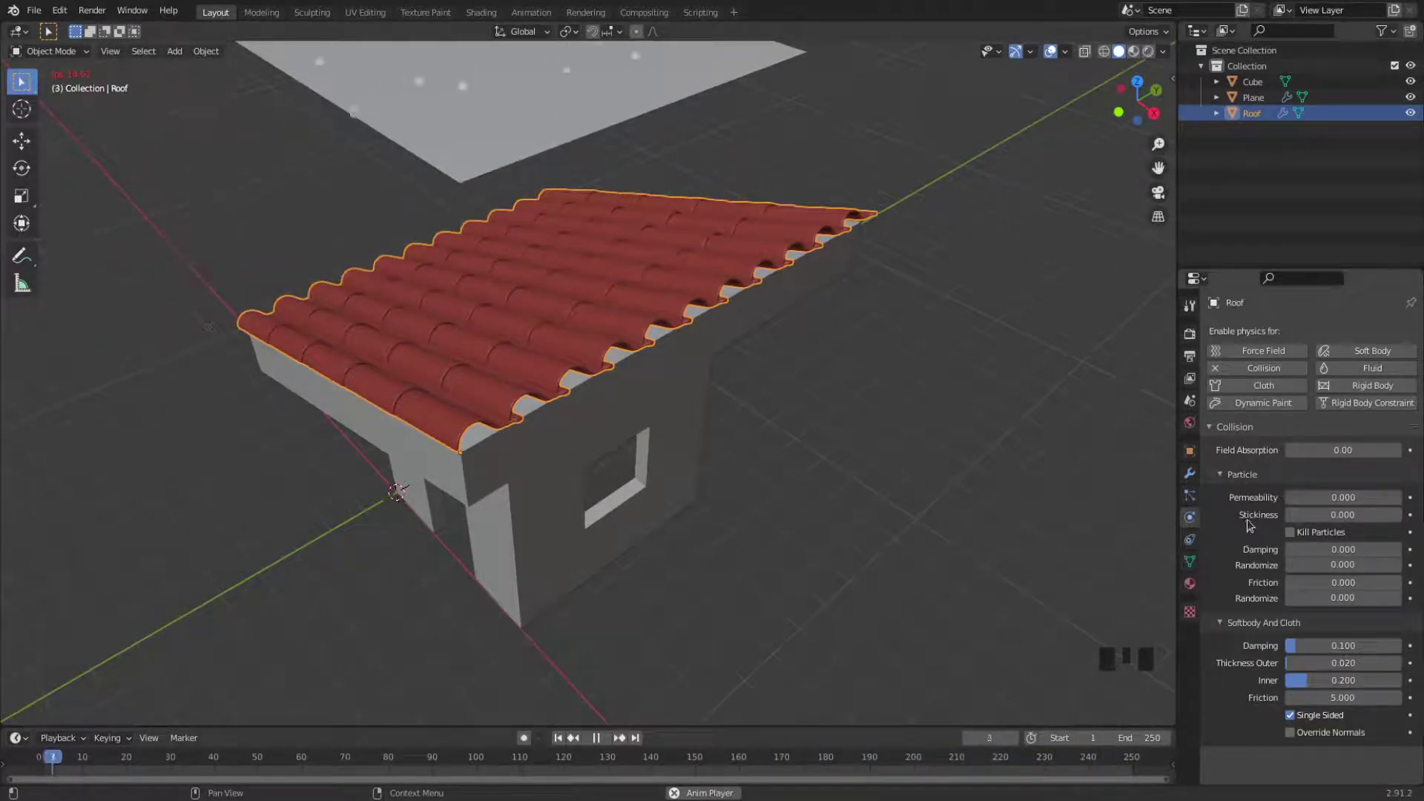
# Step: Set the Roof's collision particle Stickiness to 10
pyautogui.click(1369, 516)
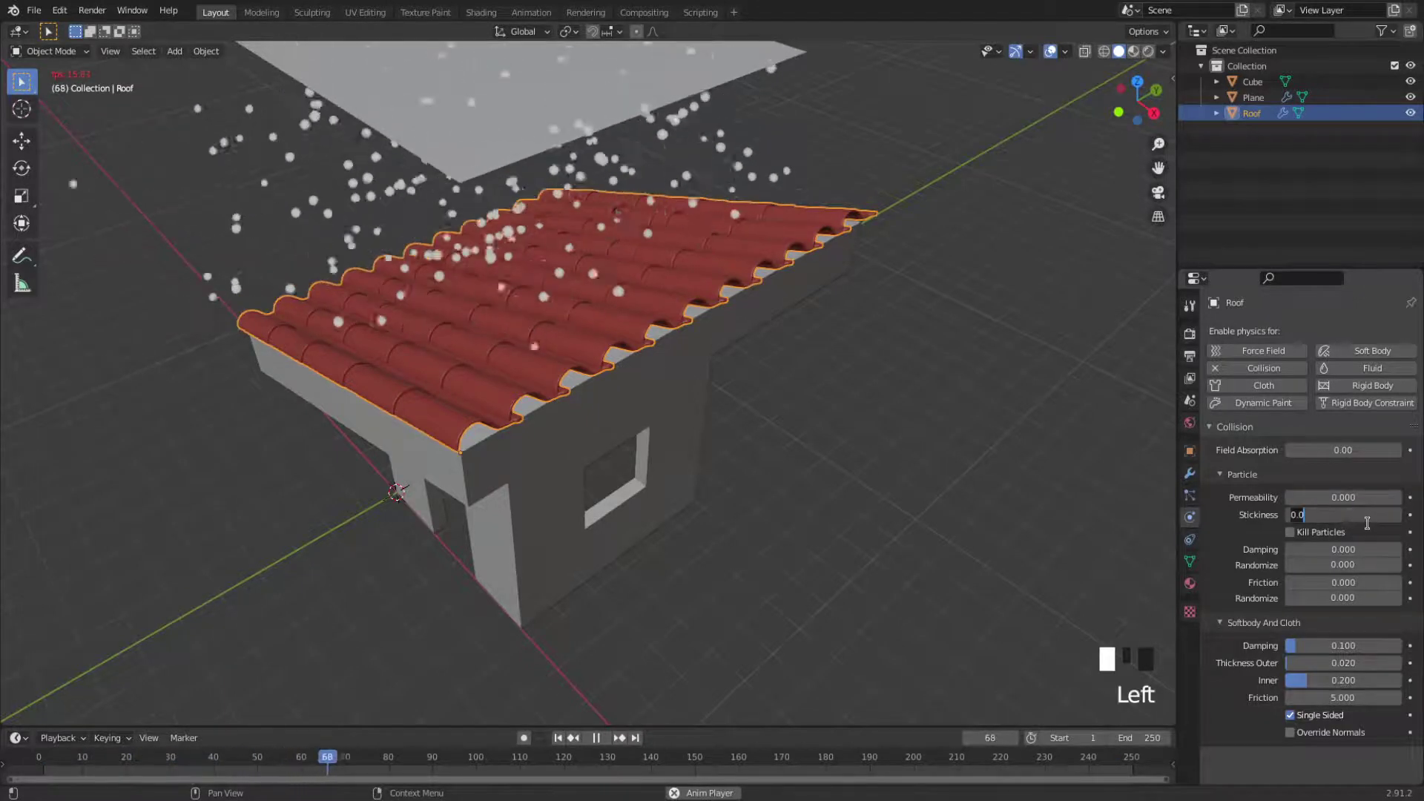
pyautogui.press('BackSpace')
pyautogui.press('BackSpace')
pyautogui.press('BackSpace')
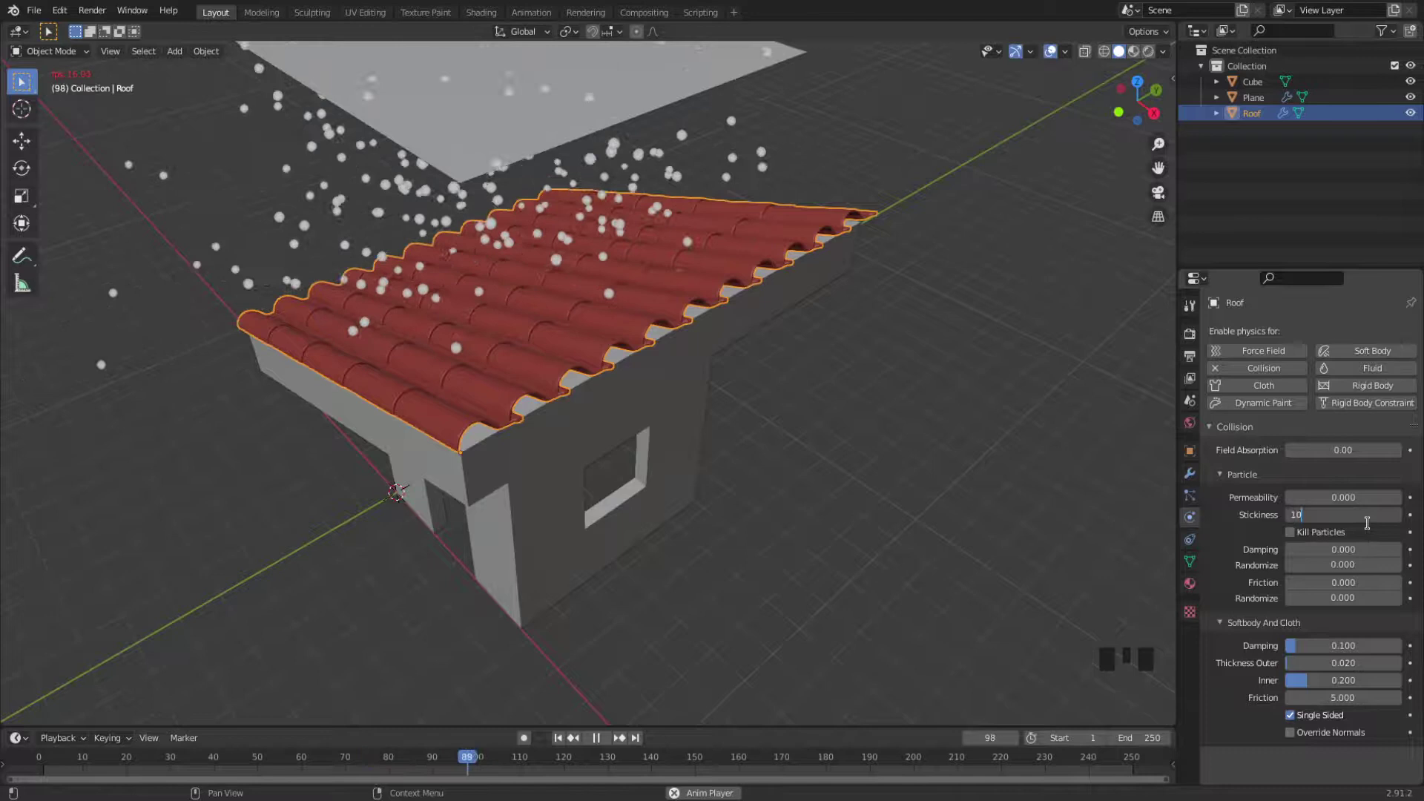
pyautogui.write('10')
pyautogui.press('Return')
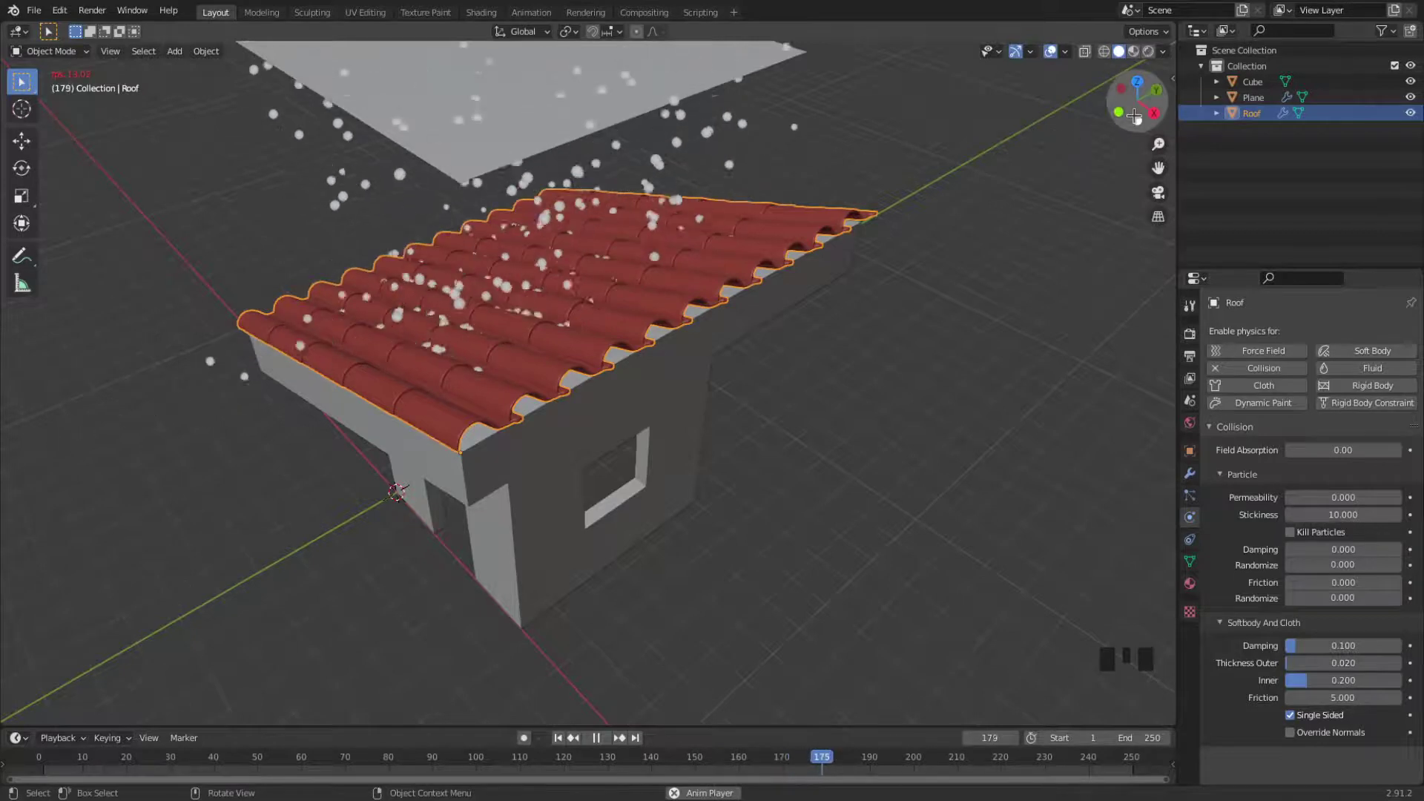
# Step: Orbit and zoom in to check the particles clinging to the roof tiles
pyautogui.moveTo(1121, 119); pyautogui.dragTo(1076, 141)
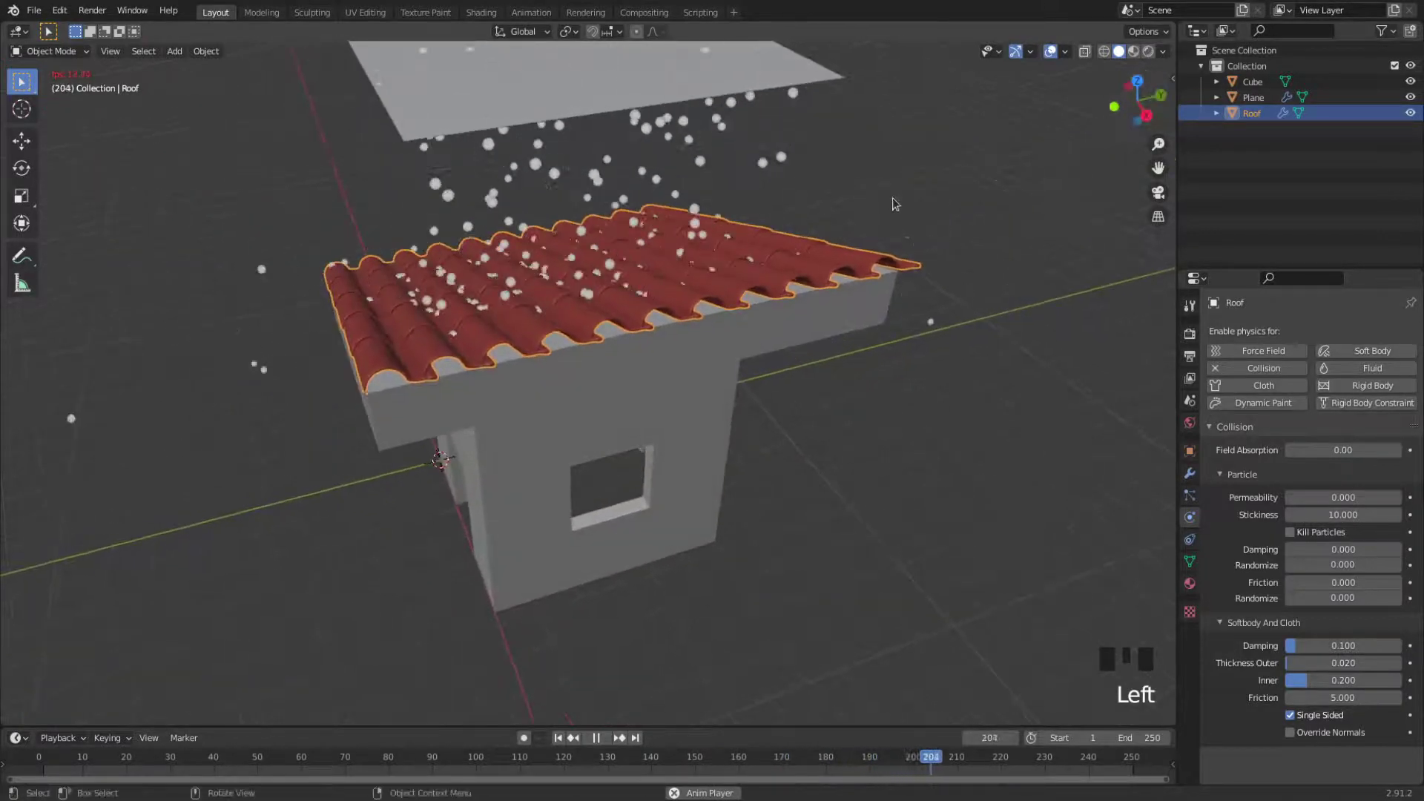
pyautogui.scroll(3, 615, 253)
pyautogui.scroll(1, 615, 252)
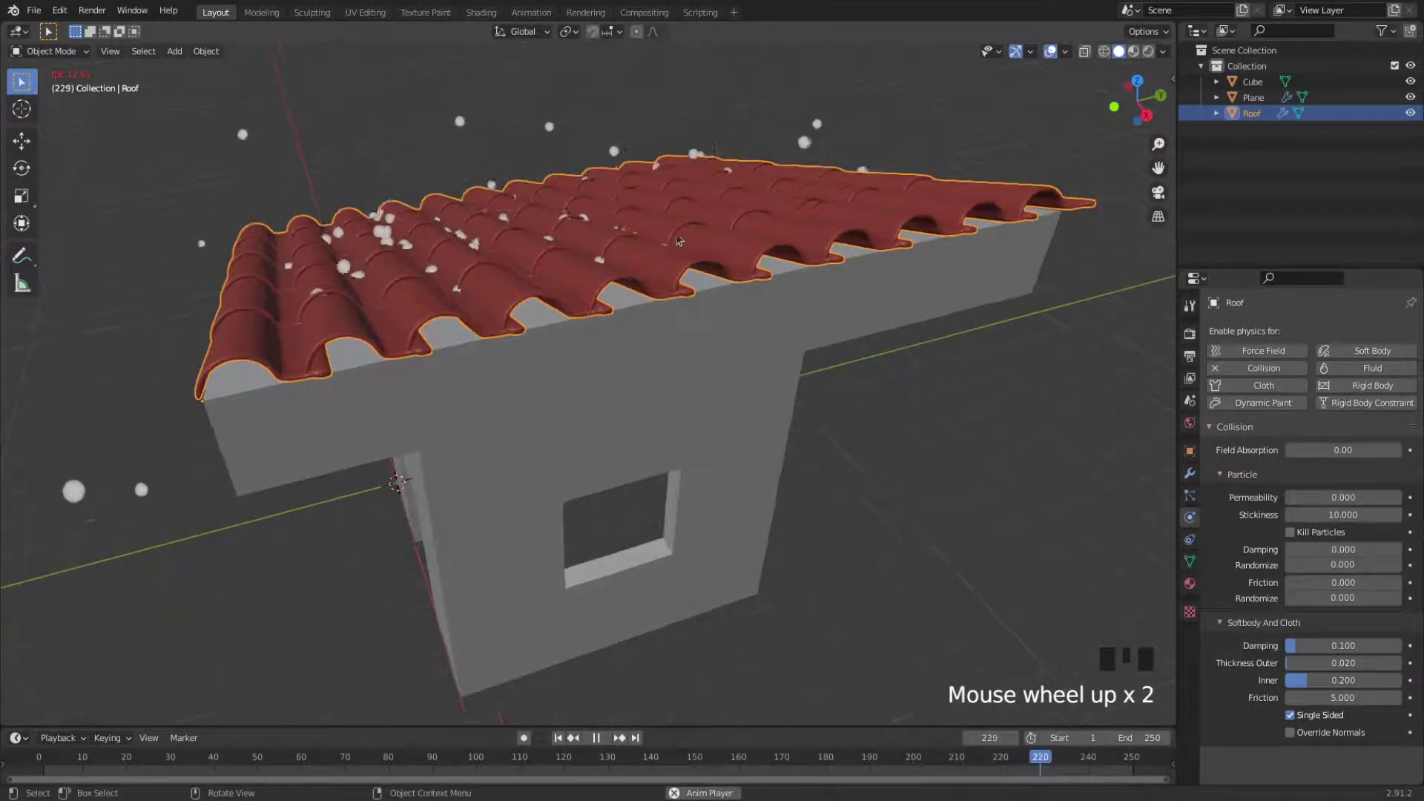
pyautogui.moveTo(1123, 111); pyautogui.dragTo(1071, 147)
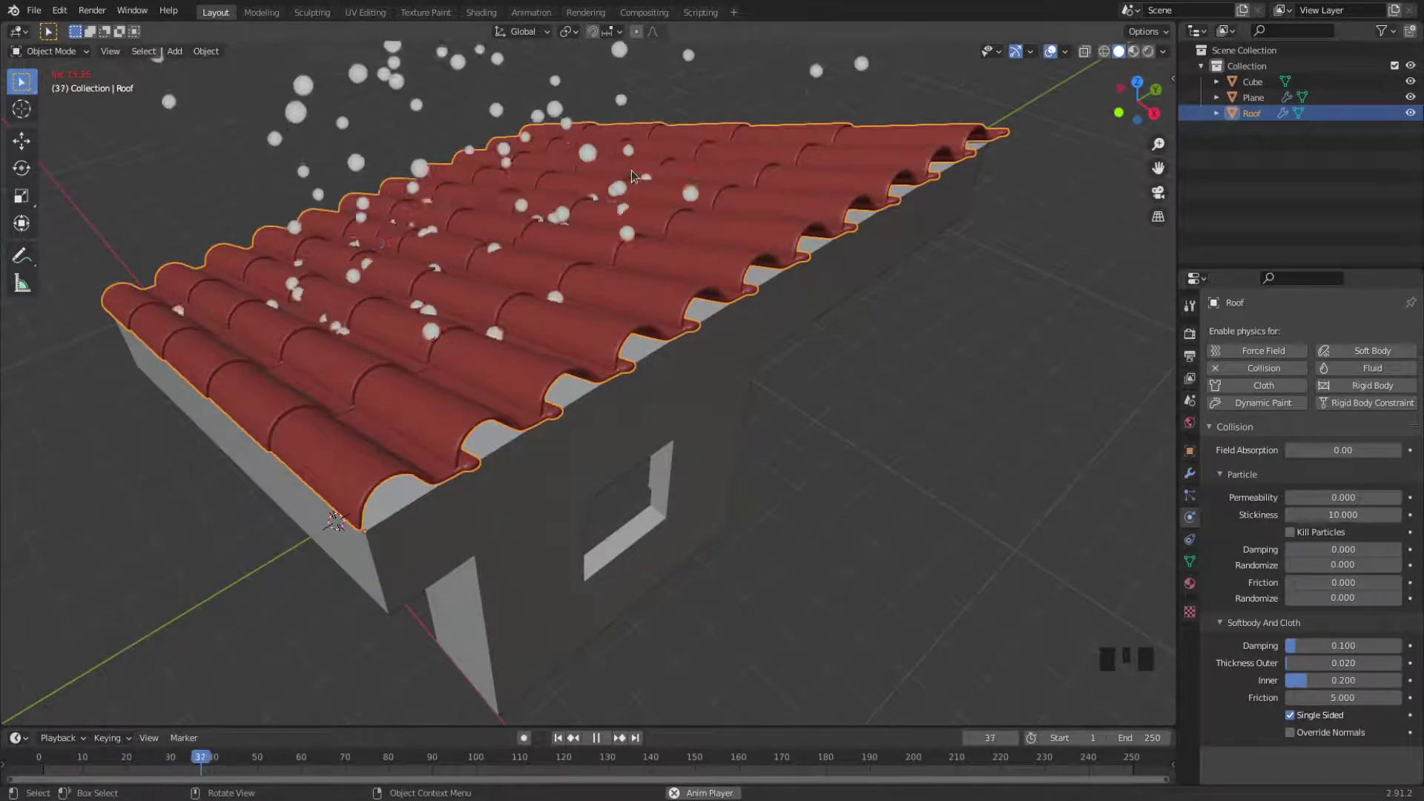
pyautogui.moveTo(1133, 97); pyautogui.dragTo(1113, 111)
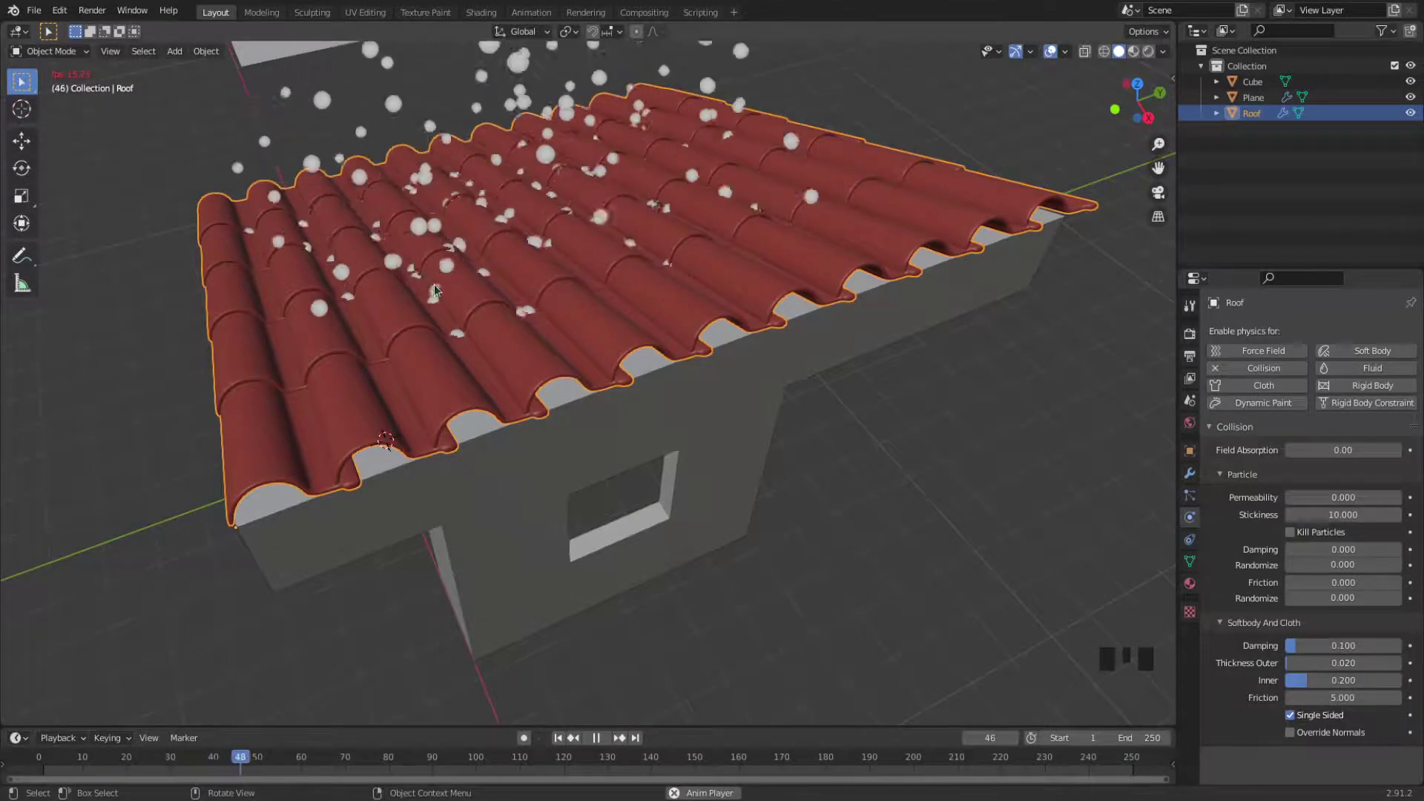
# Step: Stop playback at frame 99 and hide the rain-emitting Plane
pyautogui.click(595, 737)
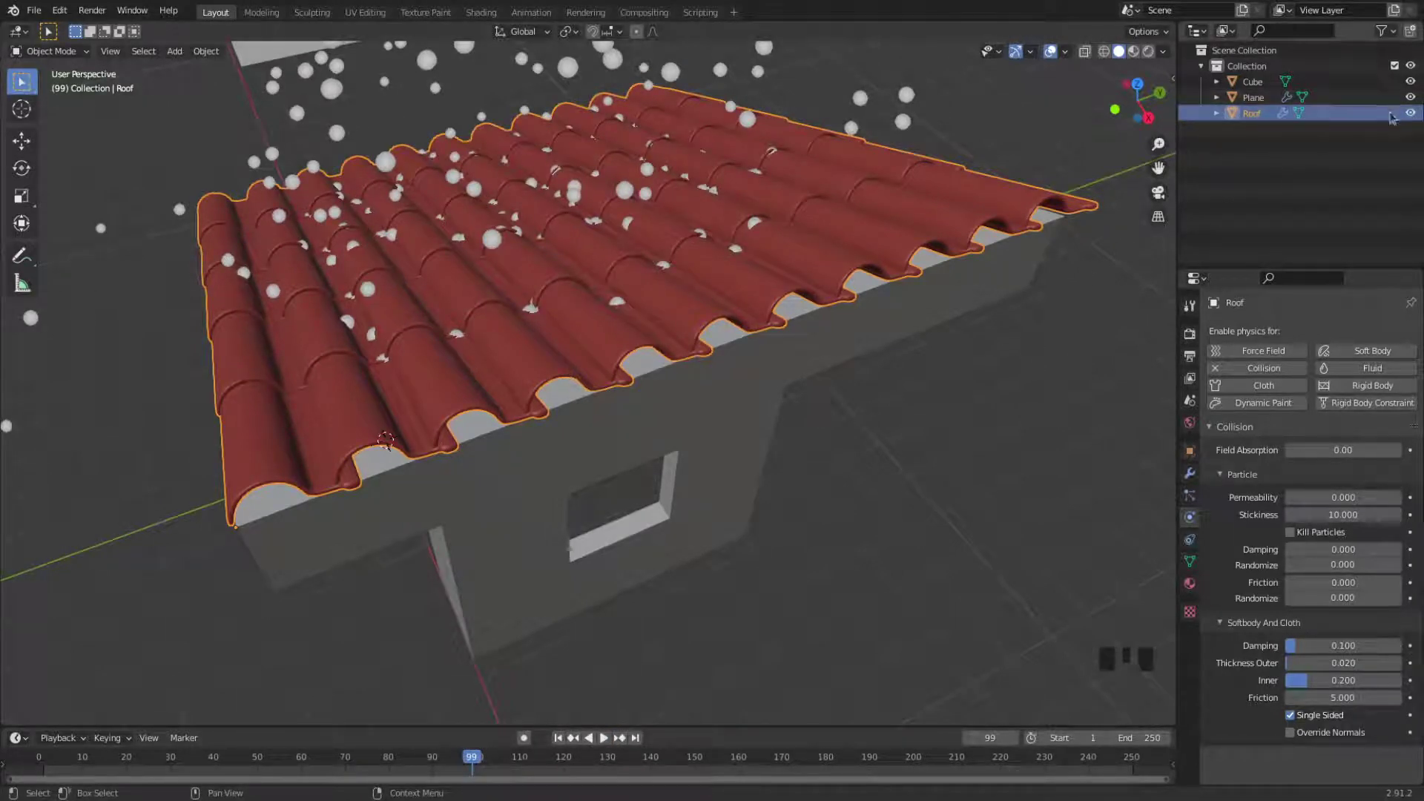
pyautogui.click(1250, 103)
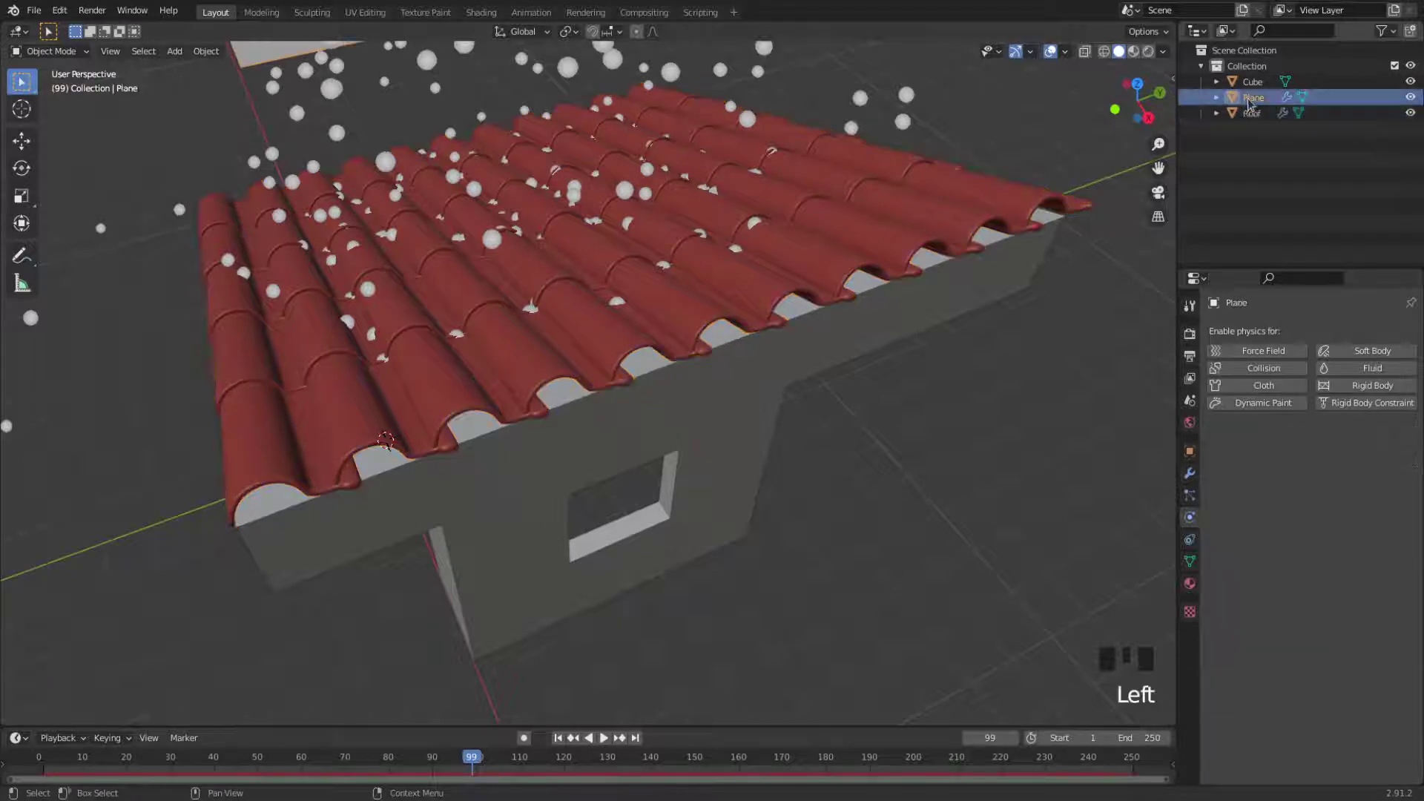
pyautogui.click(1411, 98)
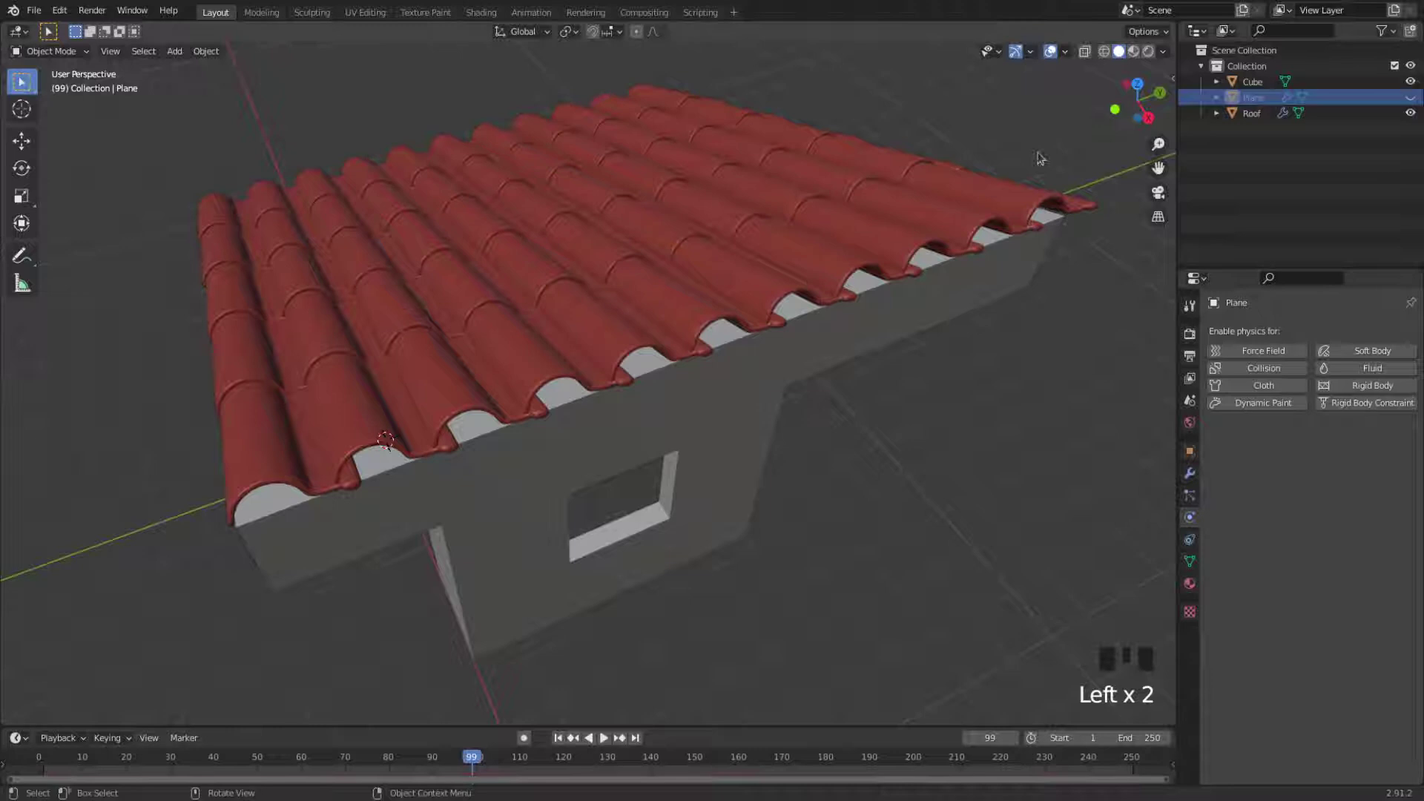
# Step: Mirror the Plane along its local X axis
pyautogui.moveTo(1129, 111); pyautogui.dragTo(1090, 119)
pyautogui.moveTo(322, 541); pyautogui.dragTo(82, 330)
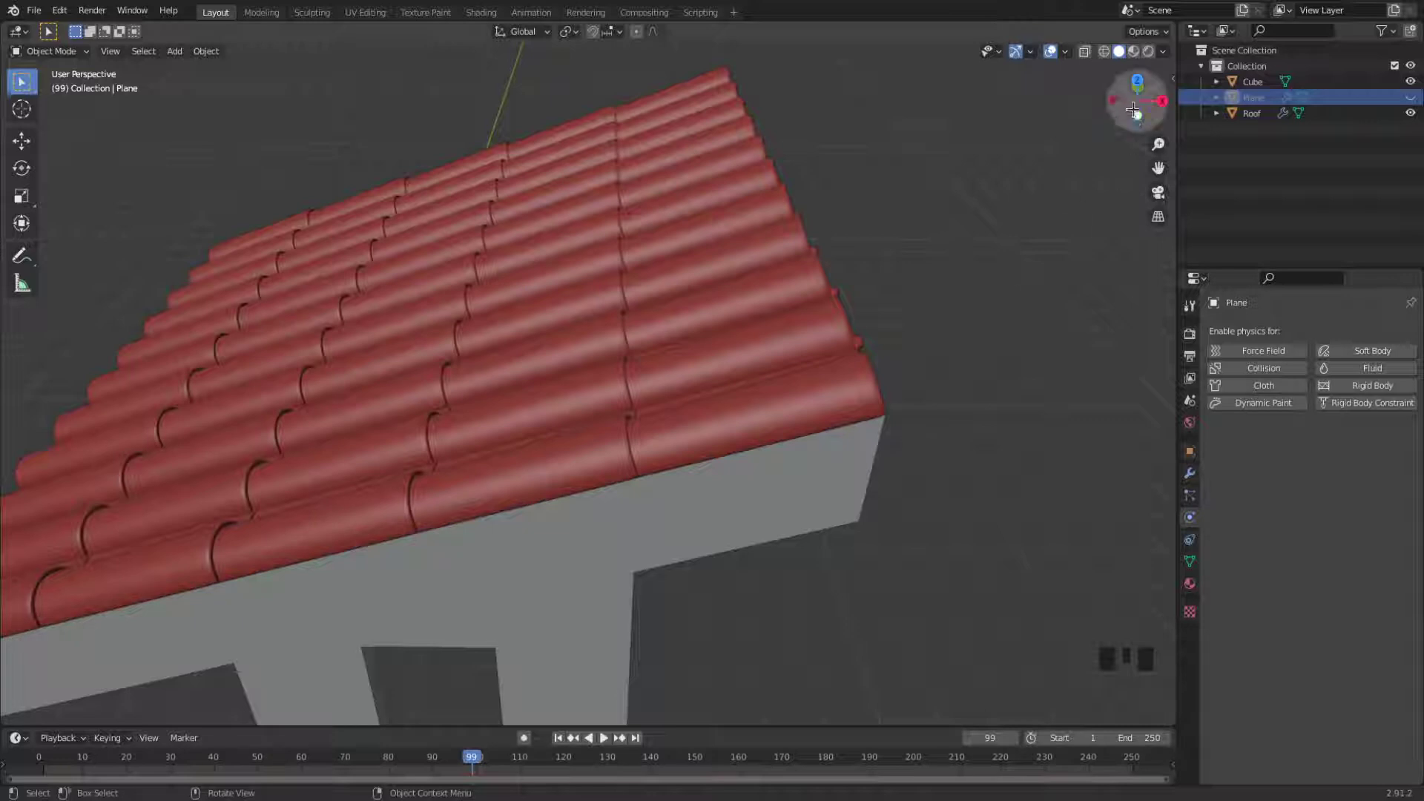
pyautogui.moveTo(1134, 95); pyautogui.dragTo(1131, 110)
pyautogui.scroll(-2, 919, 247)
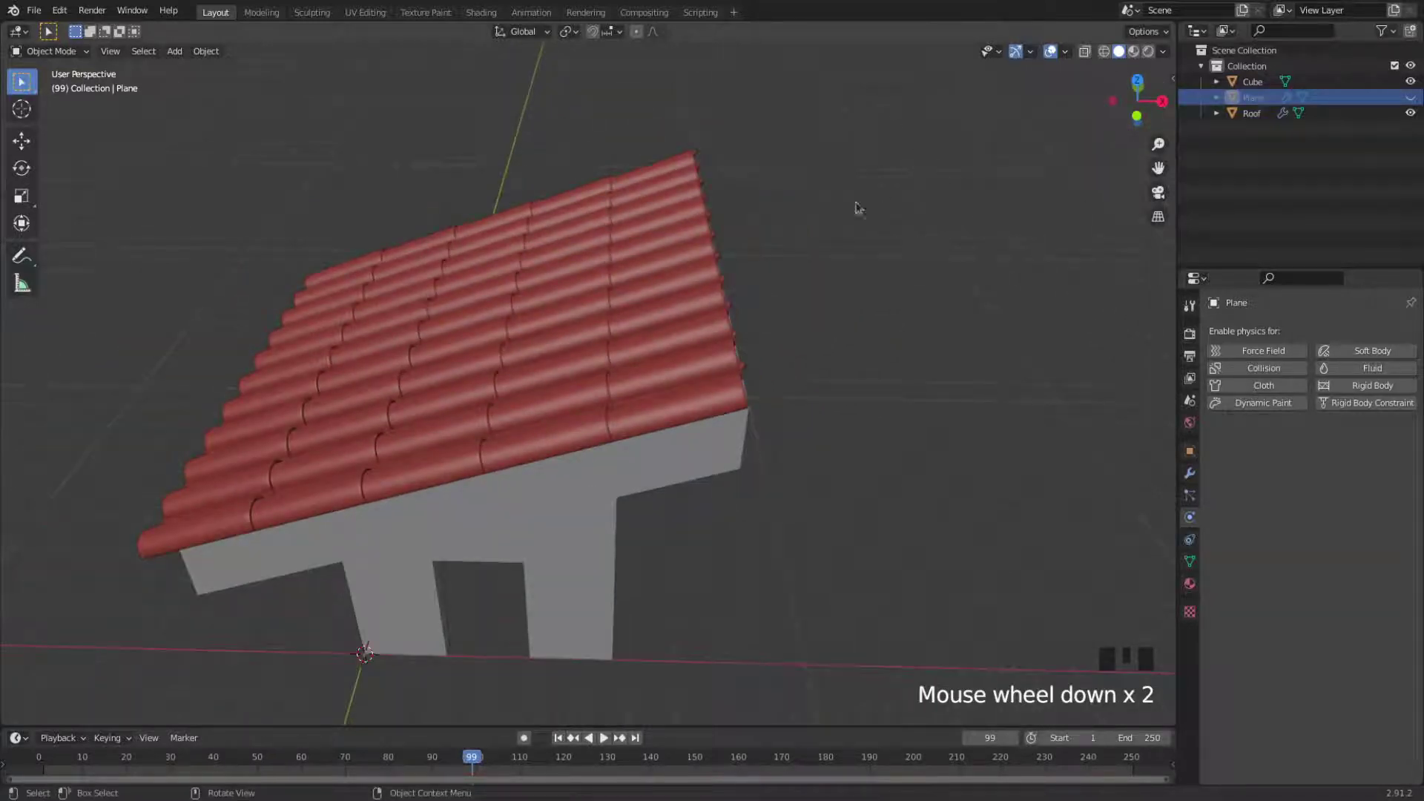
pyautogui.click(209, 55)
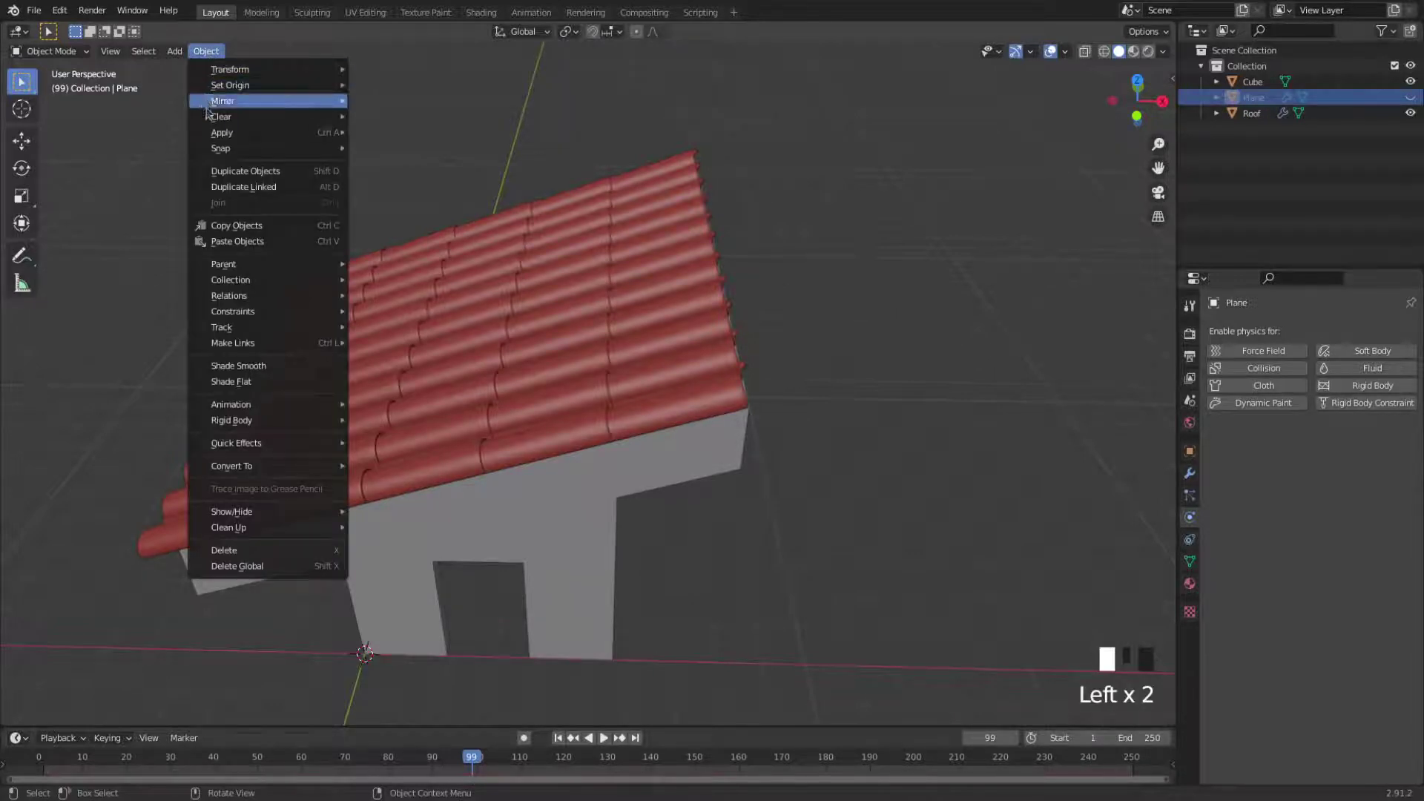
pyautogui.moveTo(209, 107)
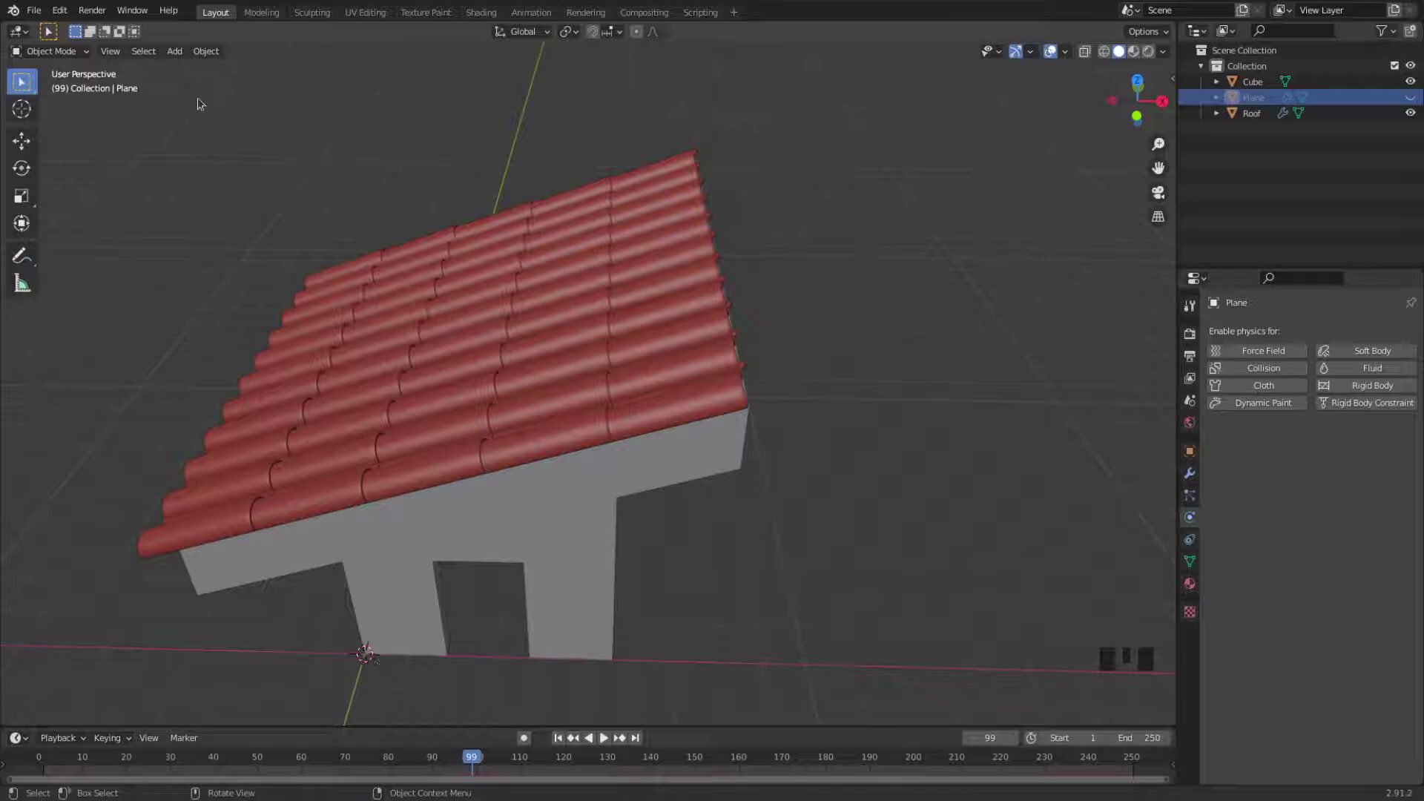
pyautogui.click(206, 50)
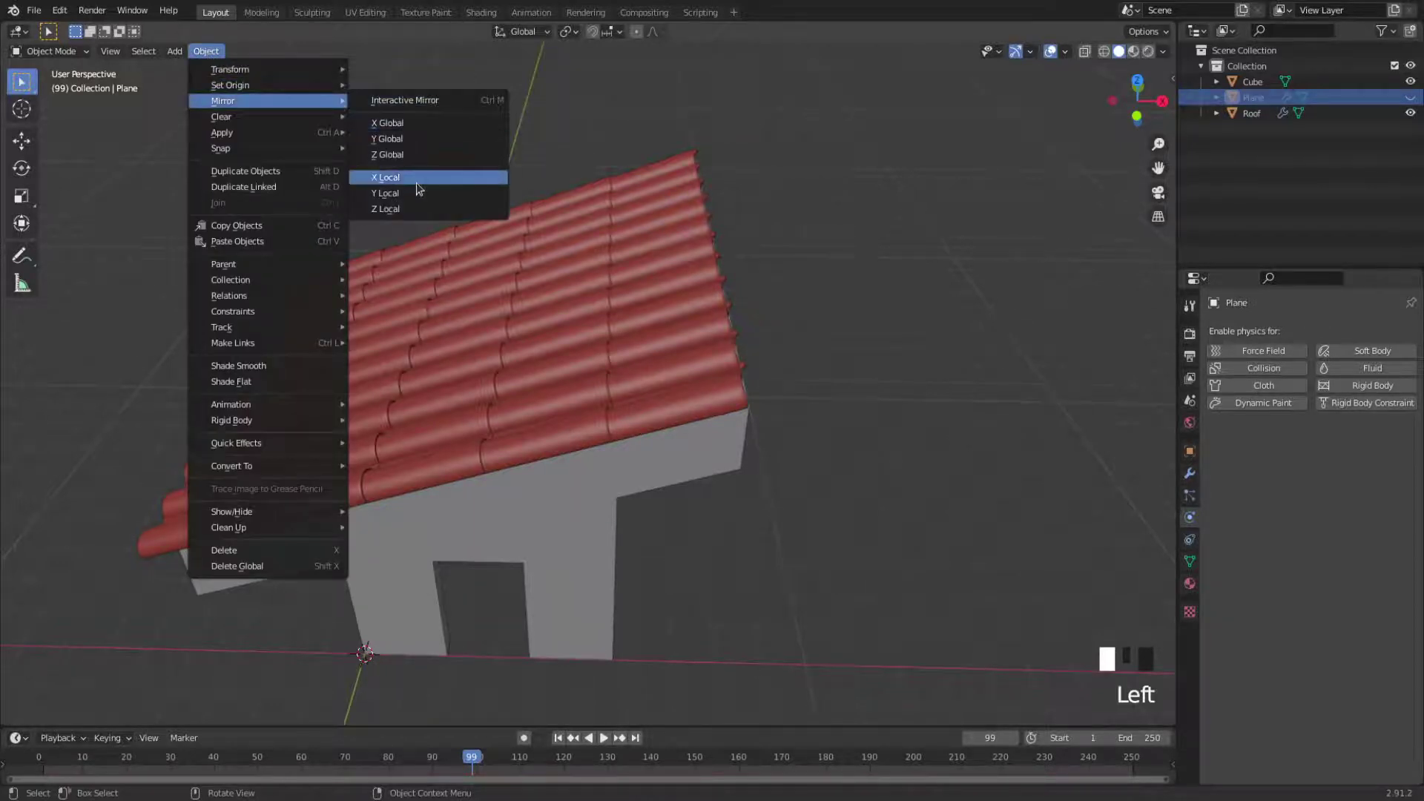
pyautogui.click(417, 178)
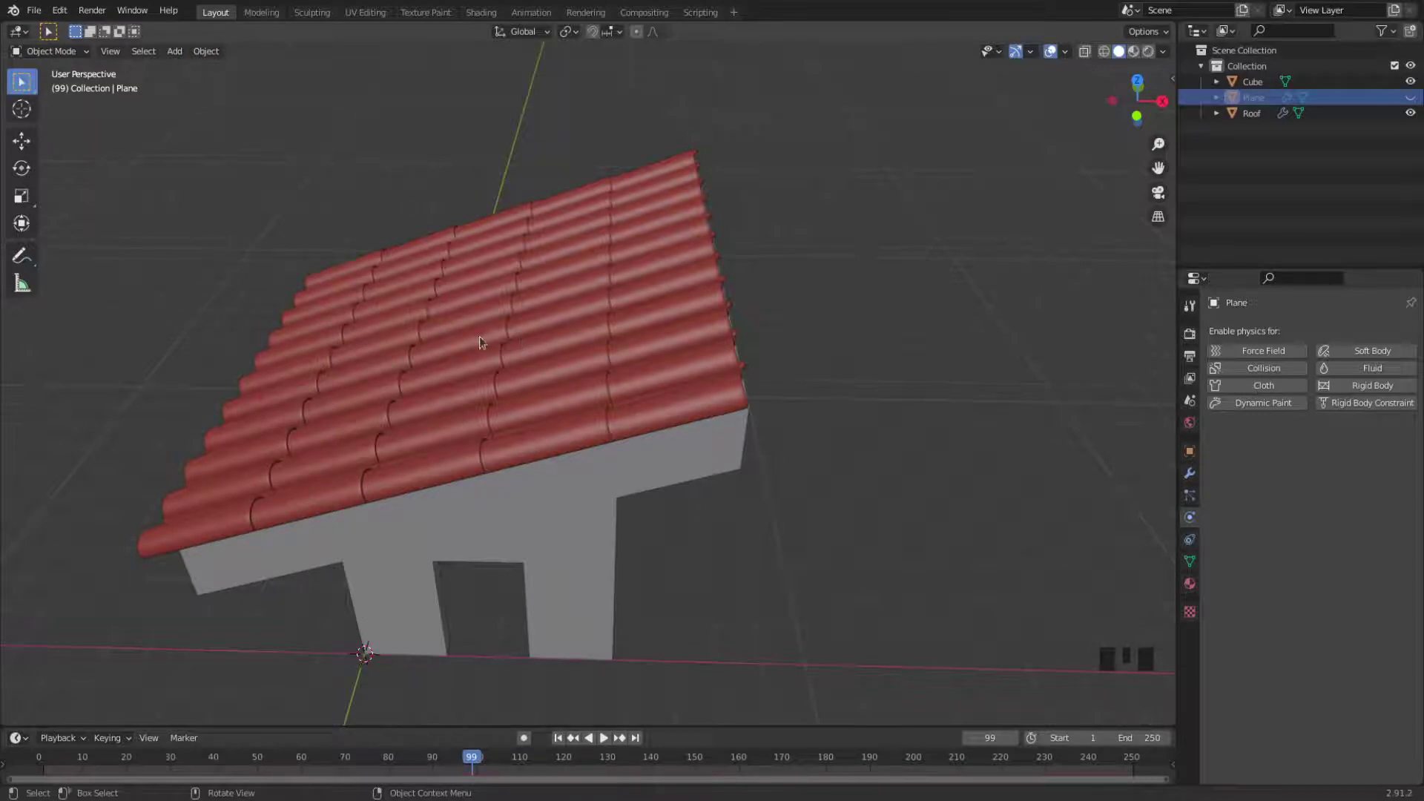
# Step: Set the Roof's origin to Origin to Center of Mass (Surface)
pyautogui.click(522, 379)
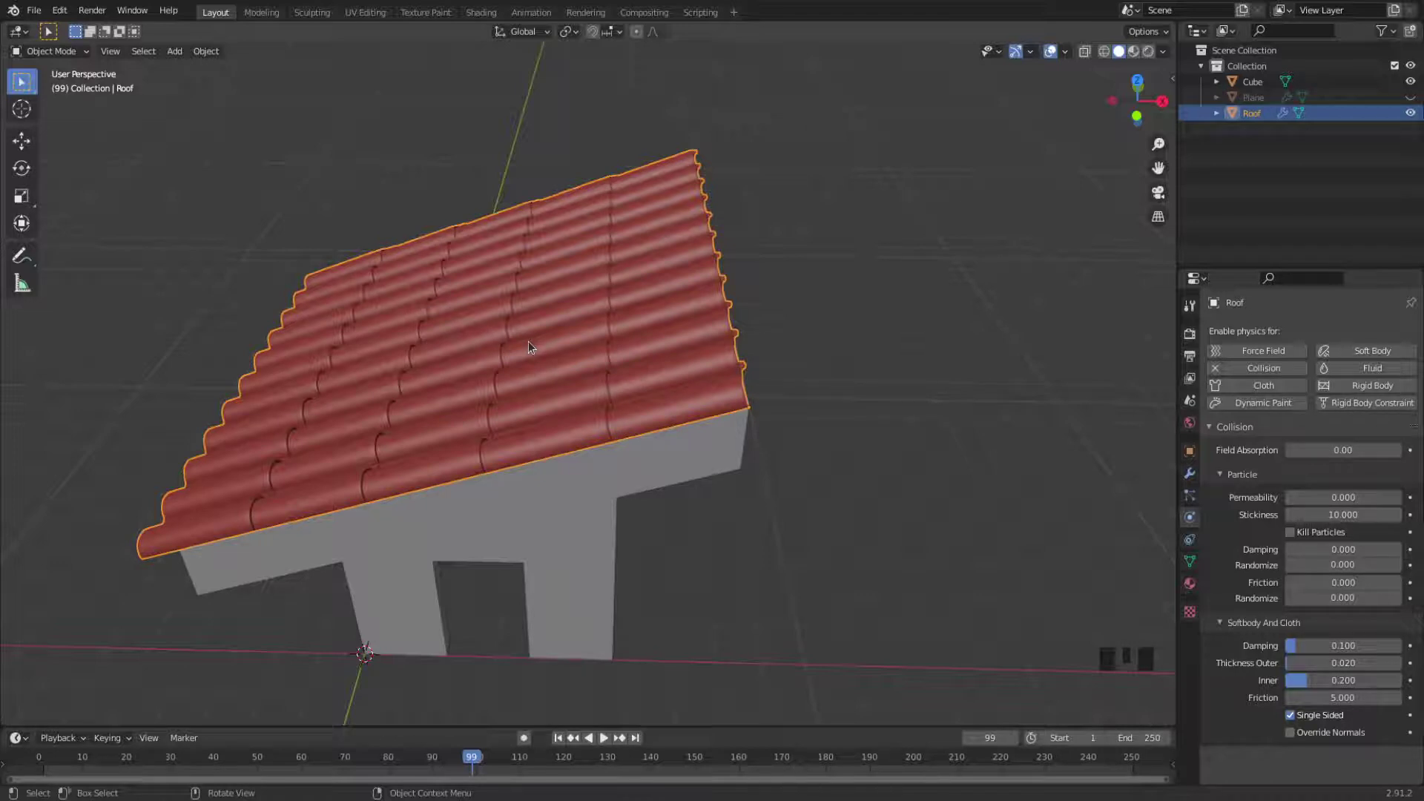
pyautogui.click(206, 52)
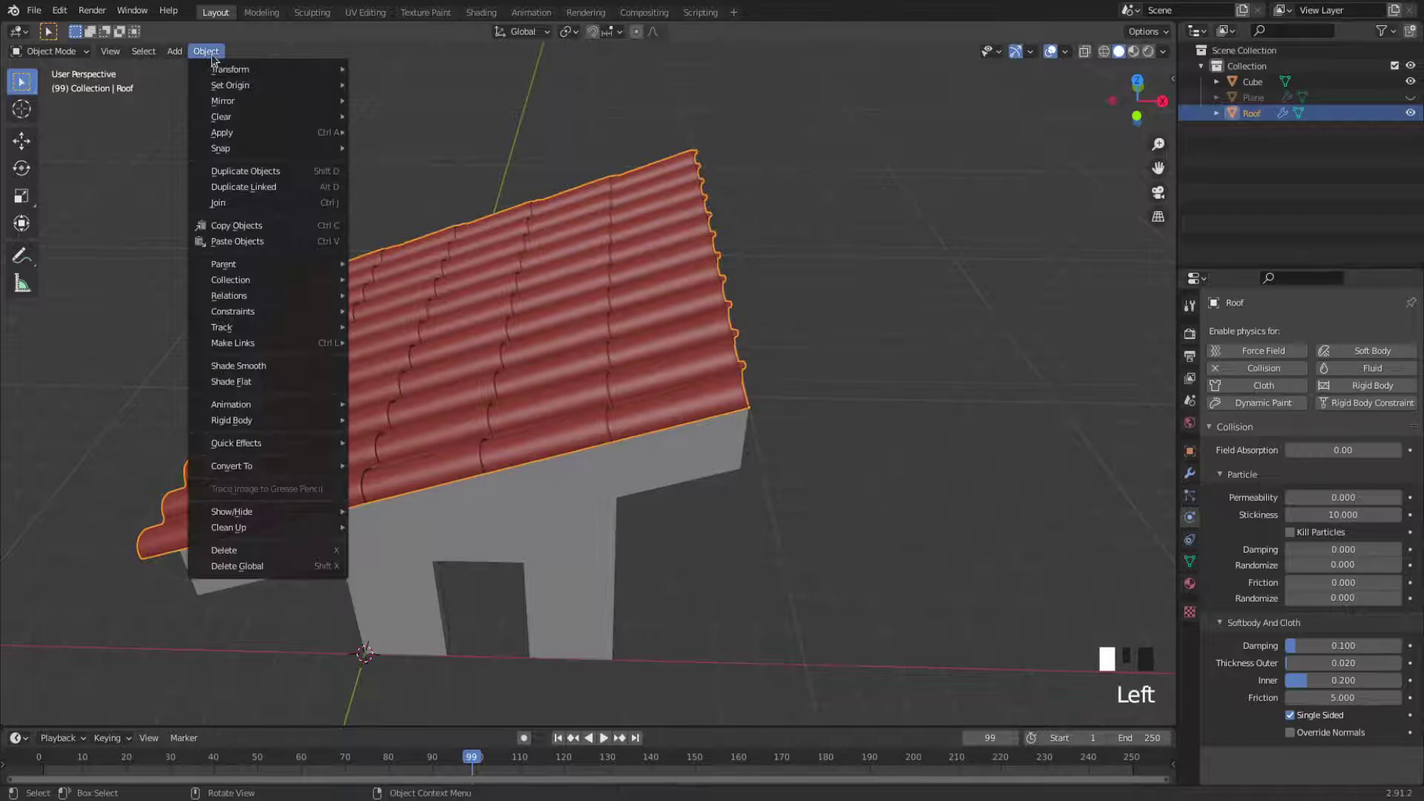
pyautogui.moveTo(232, 92)
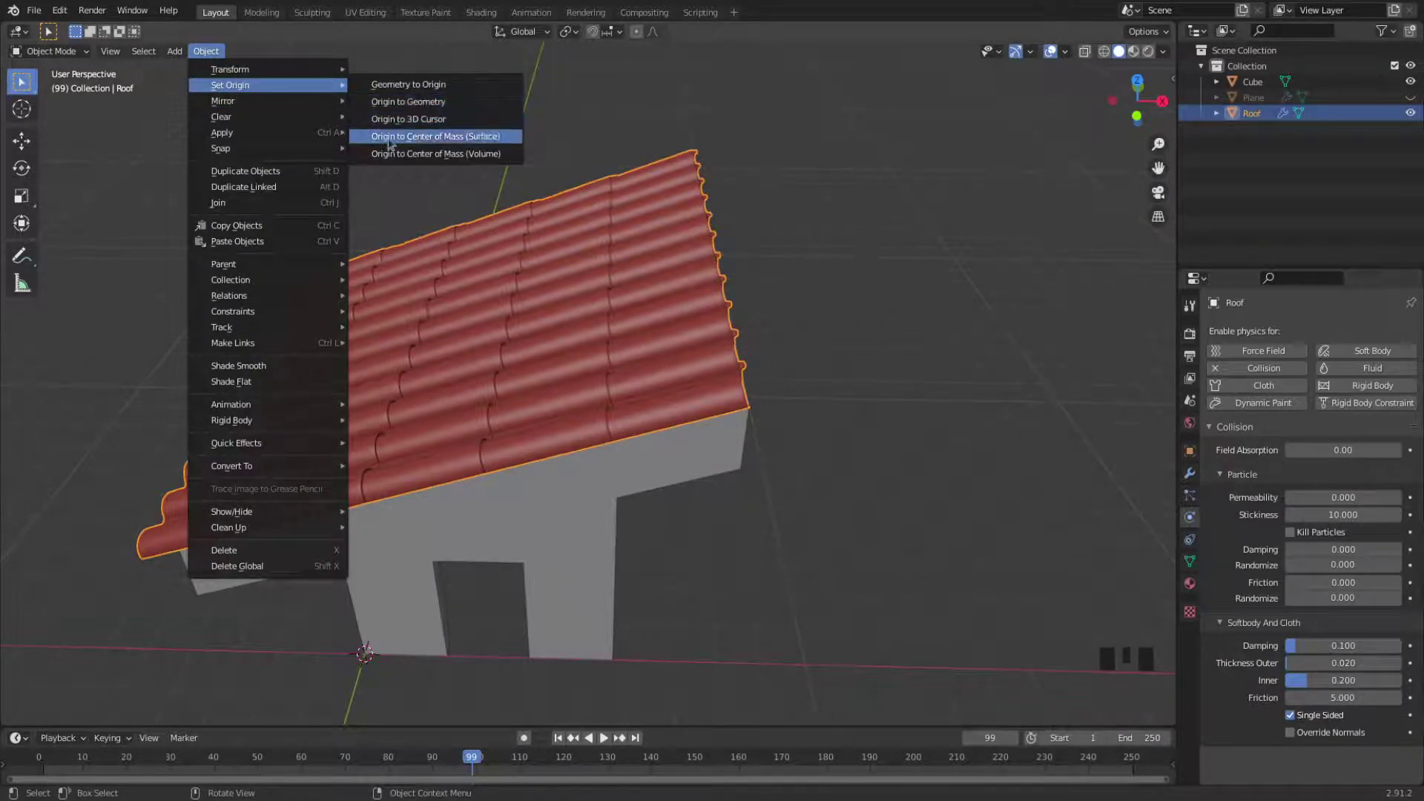
pyautogui.click(455, 138)
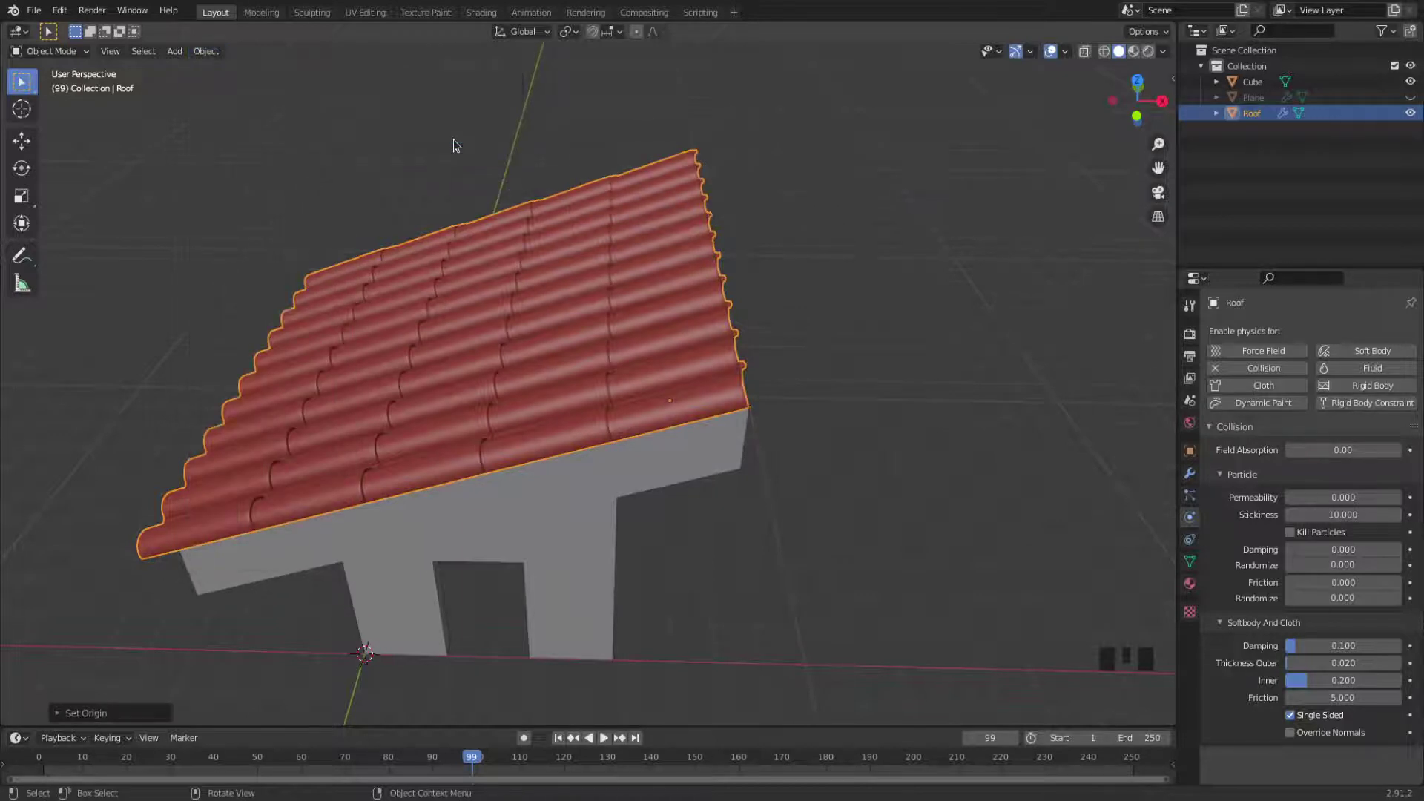
pyautogui.scroll(1, 662, 436)
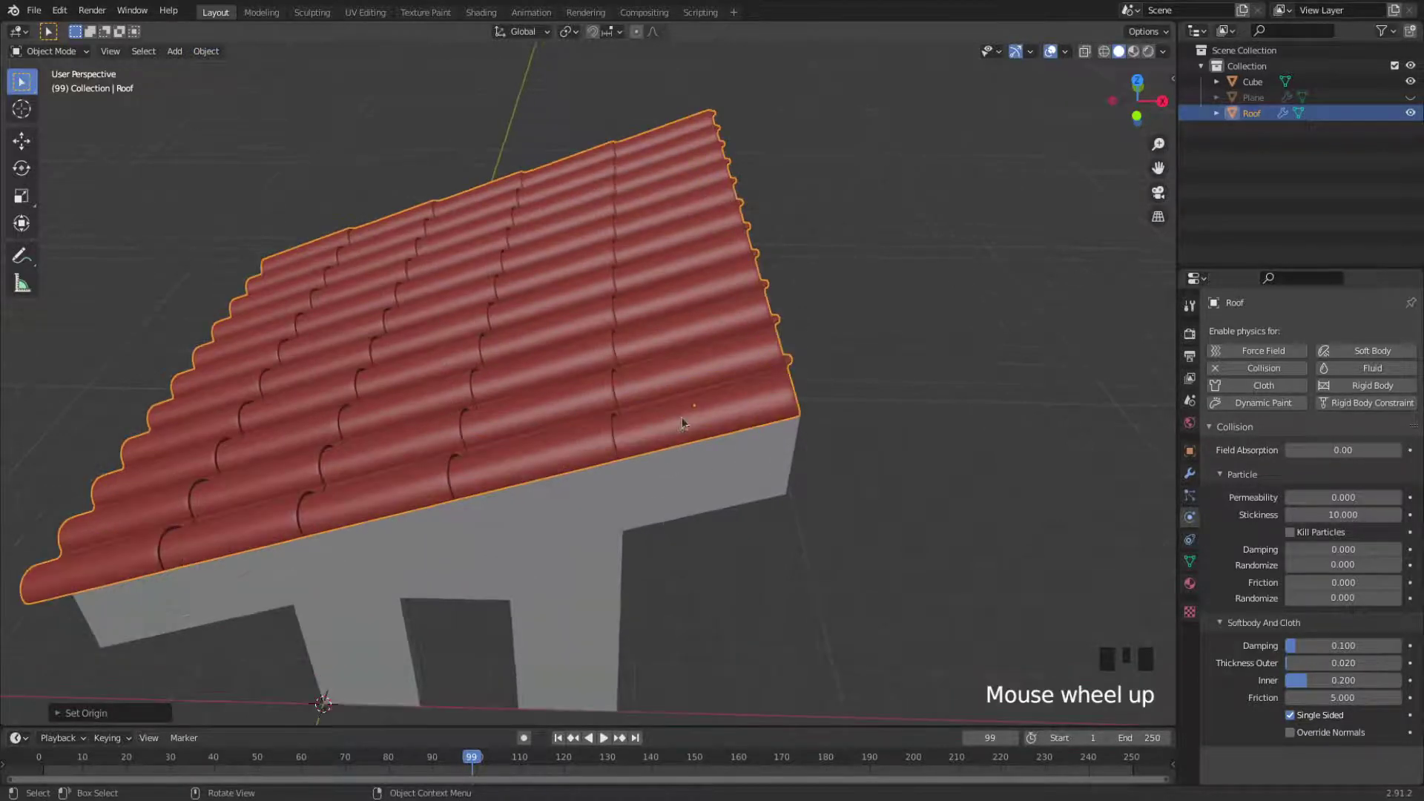
pyautogui.scroll(1, 692, 418)
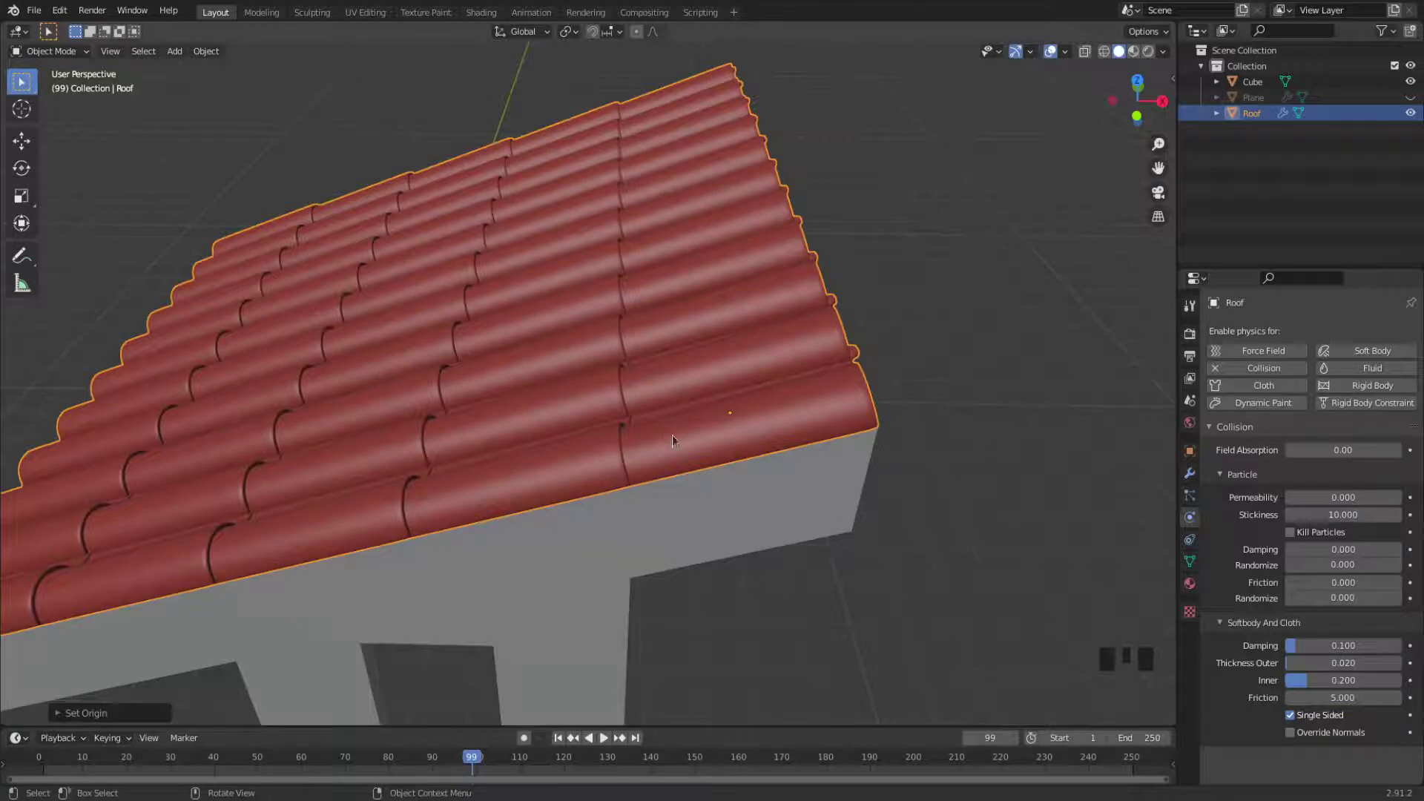
# Step: Apply the Roof's Solidify and Subdivision modifiers
pyautogui.click(1189, 475)
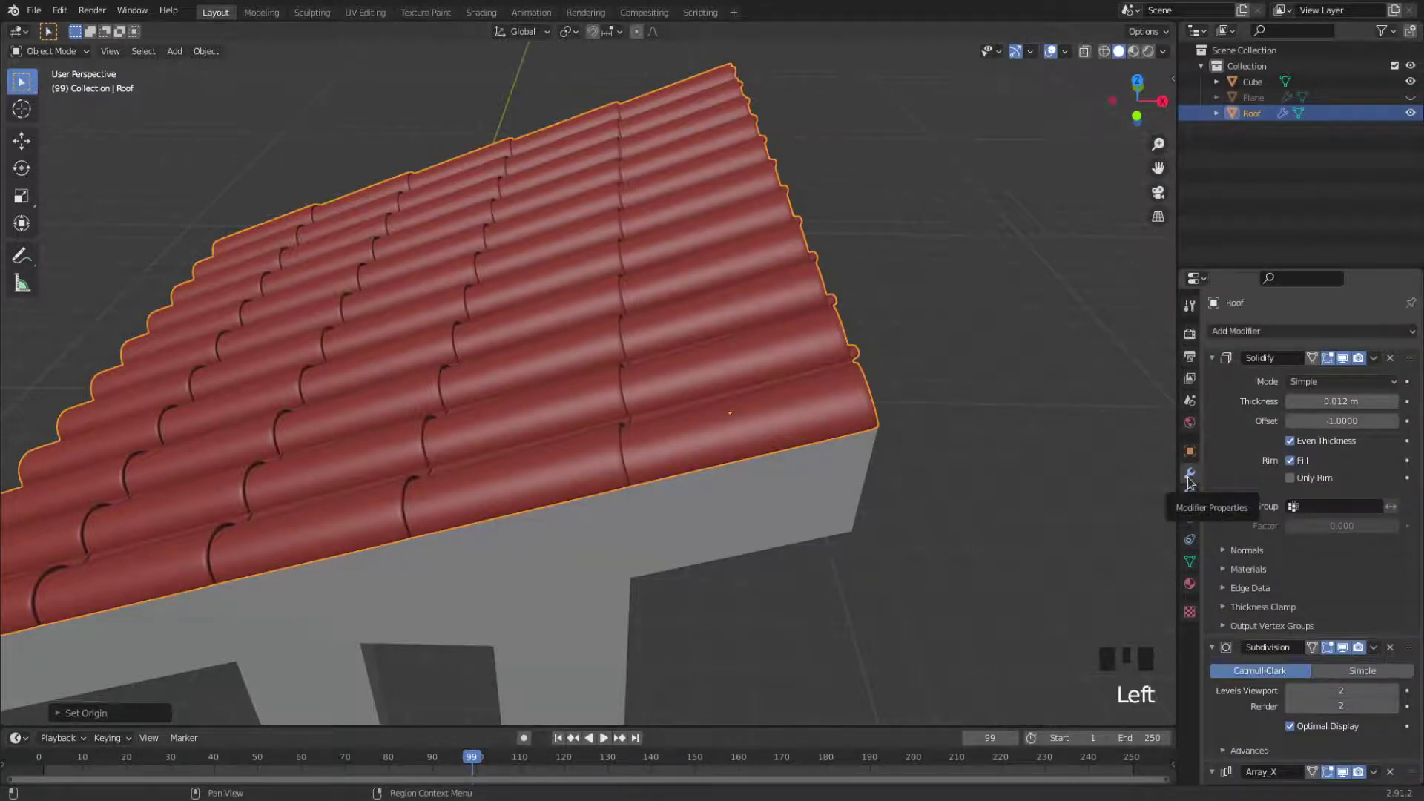
pyautogui.scroll(-2, 1265, 382)
pyautogui.scroll(3, 1274, 390)
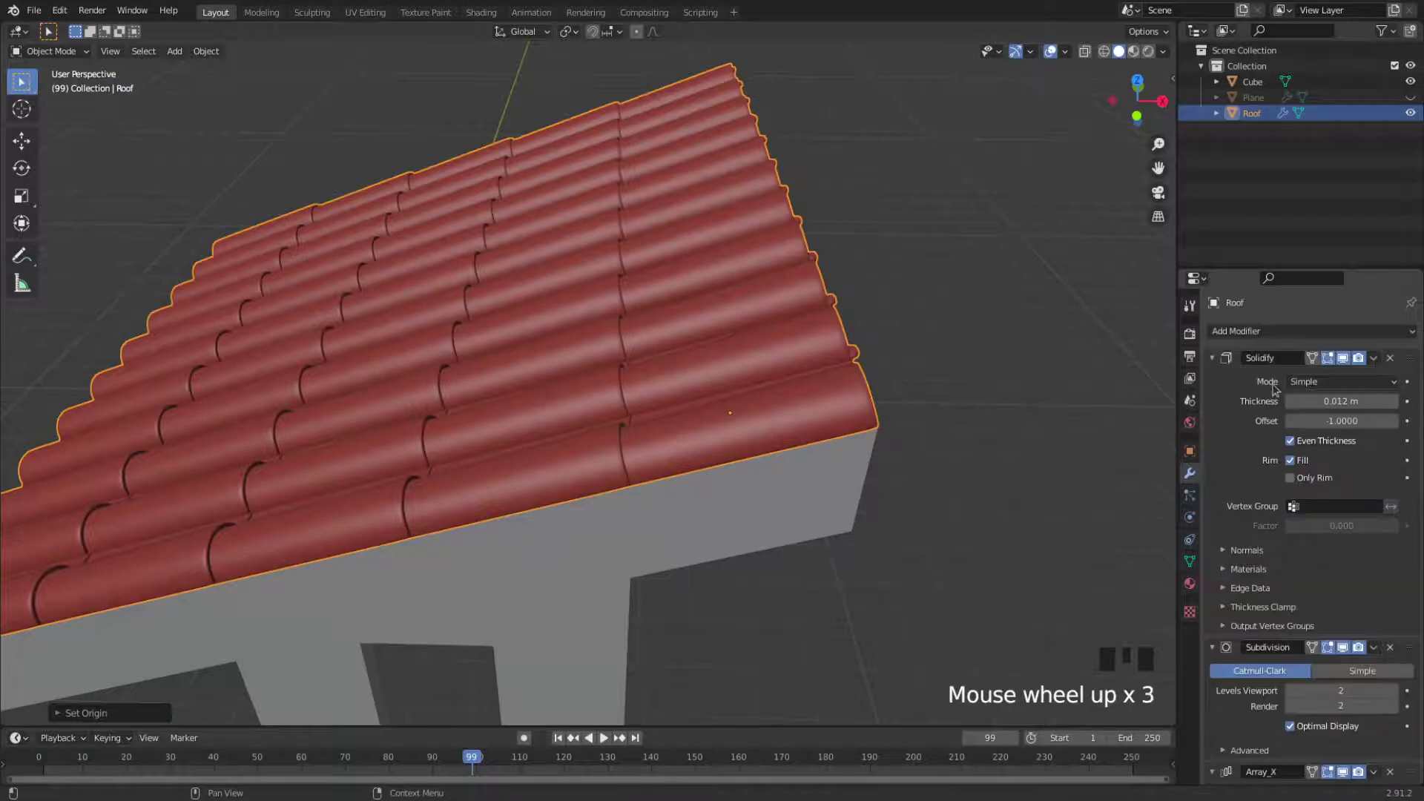
pyautogui.scroll(-10, 1274, 393)
pyautogui.scroll(1, 1274, 440)
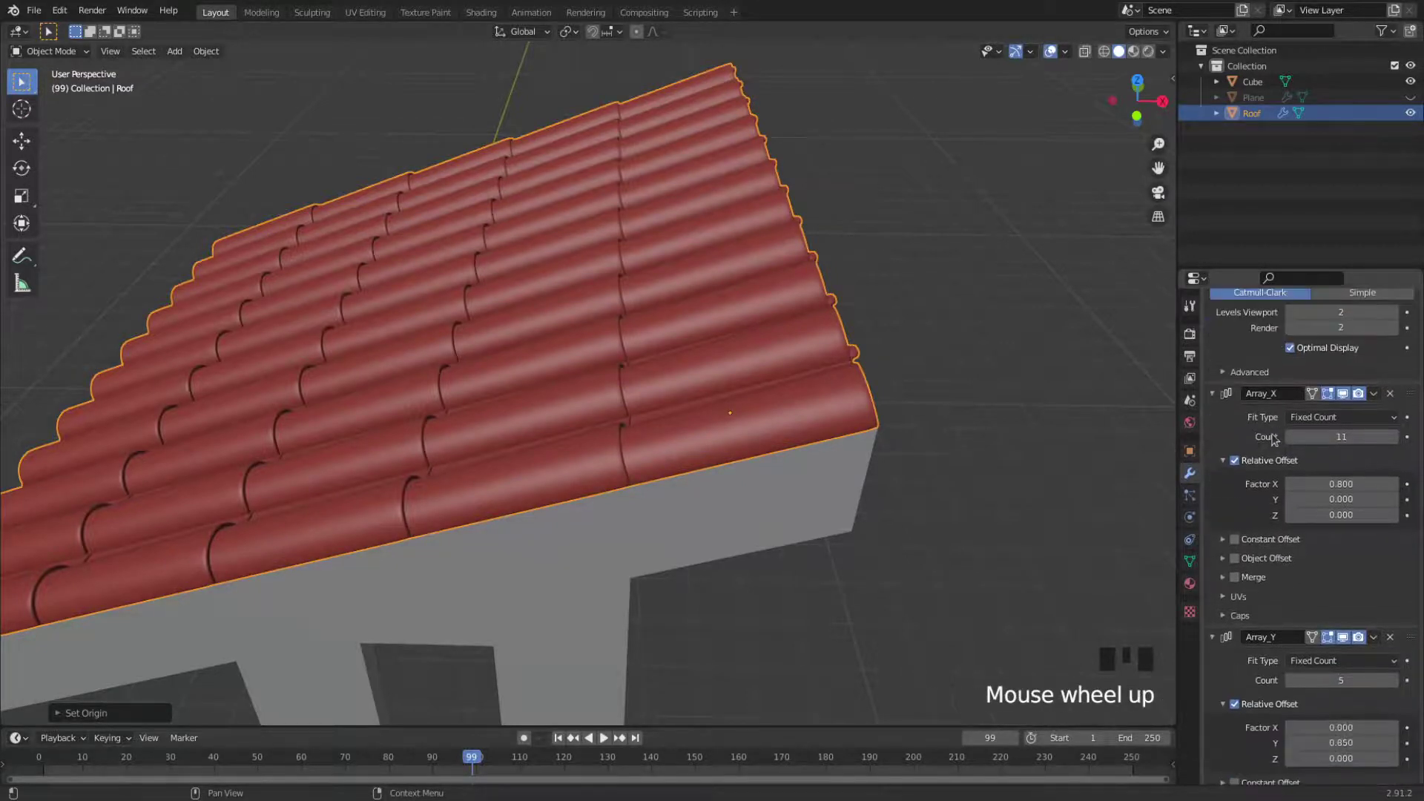
pyautogui.scroll(14, 1274, 440)
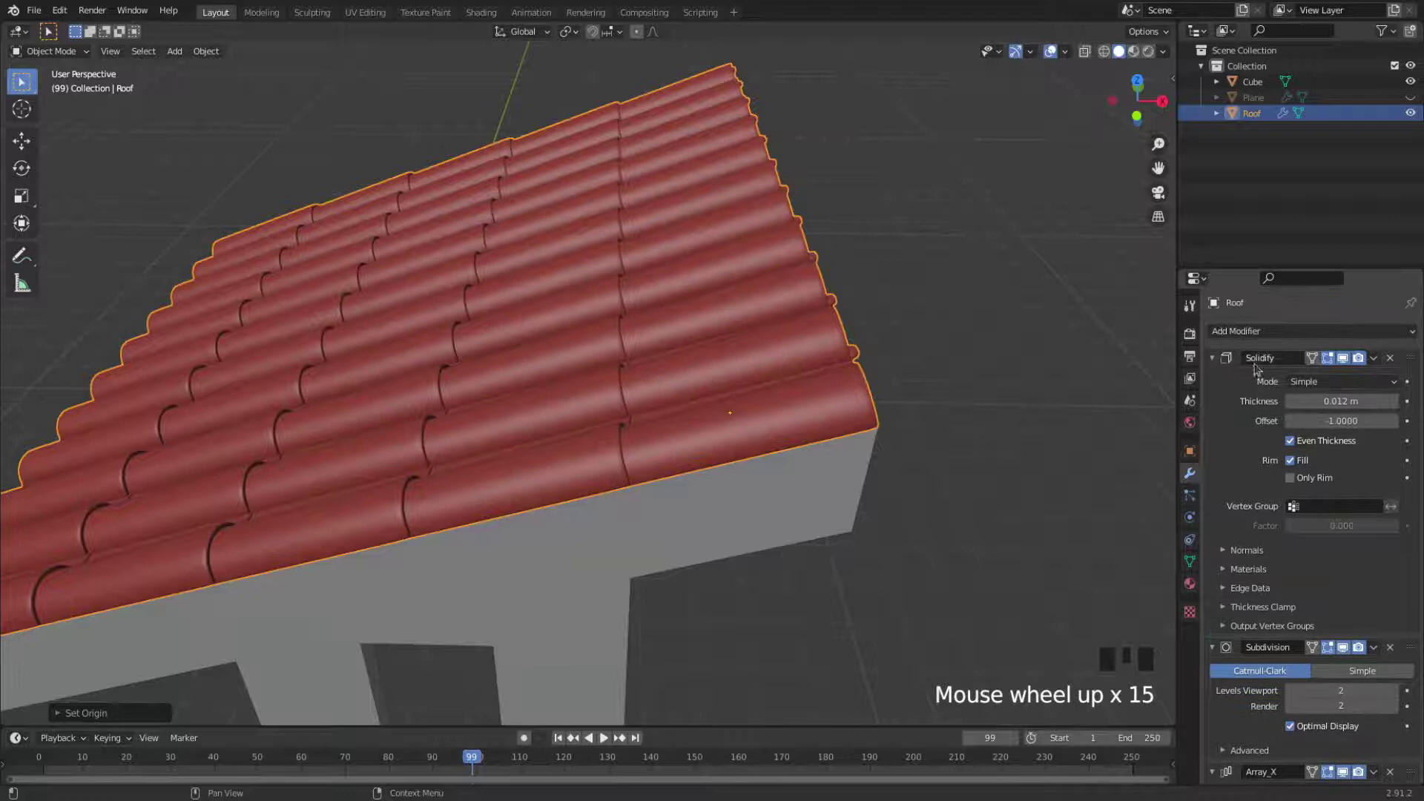
pyautogui.click(1373, 360)
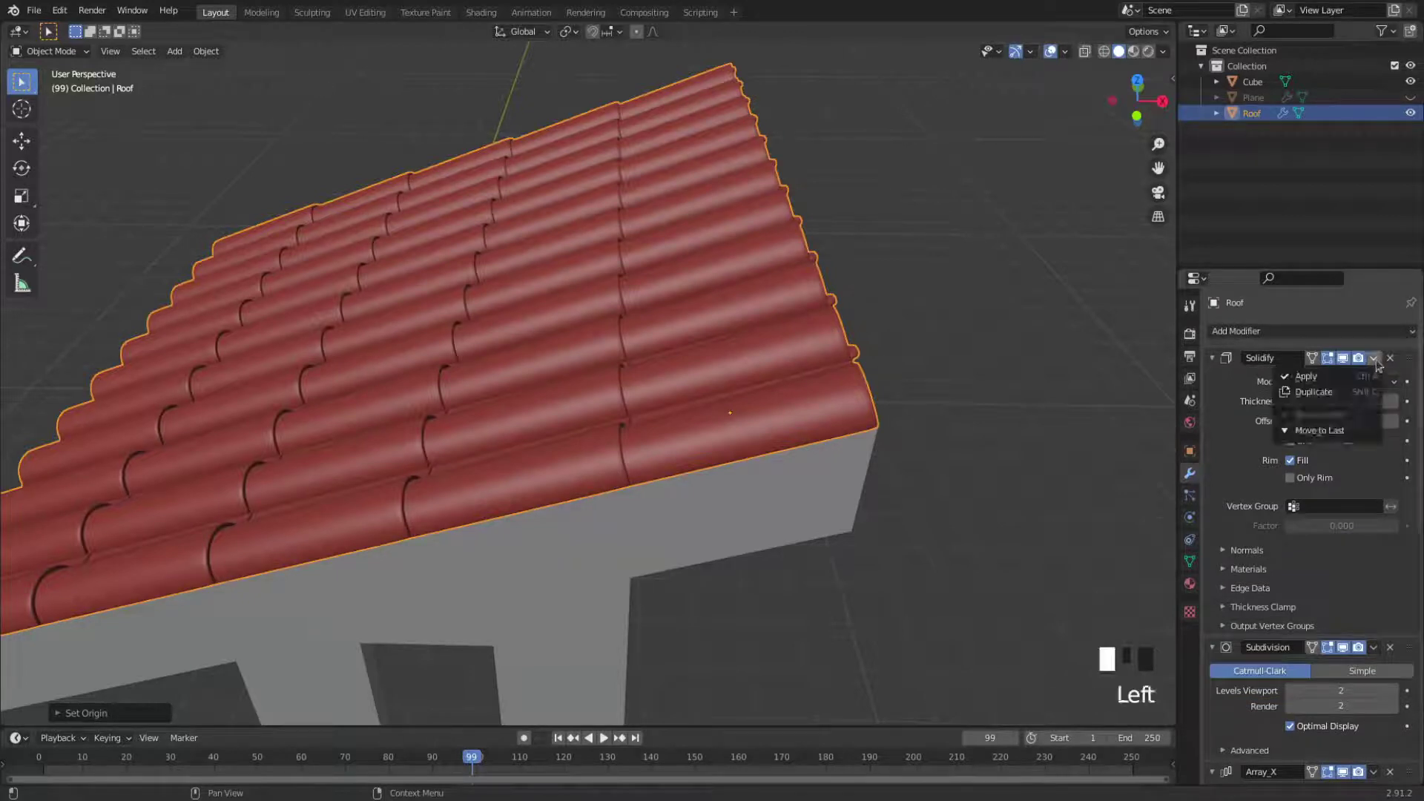
pyautogui.click(1311, 378)
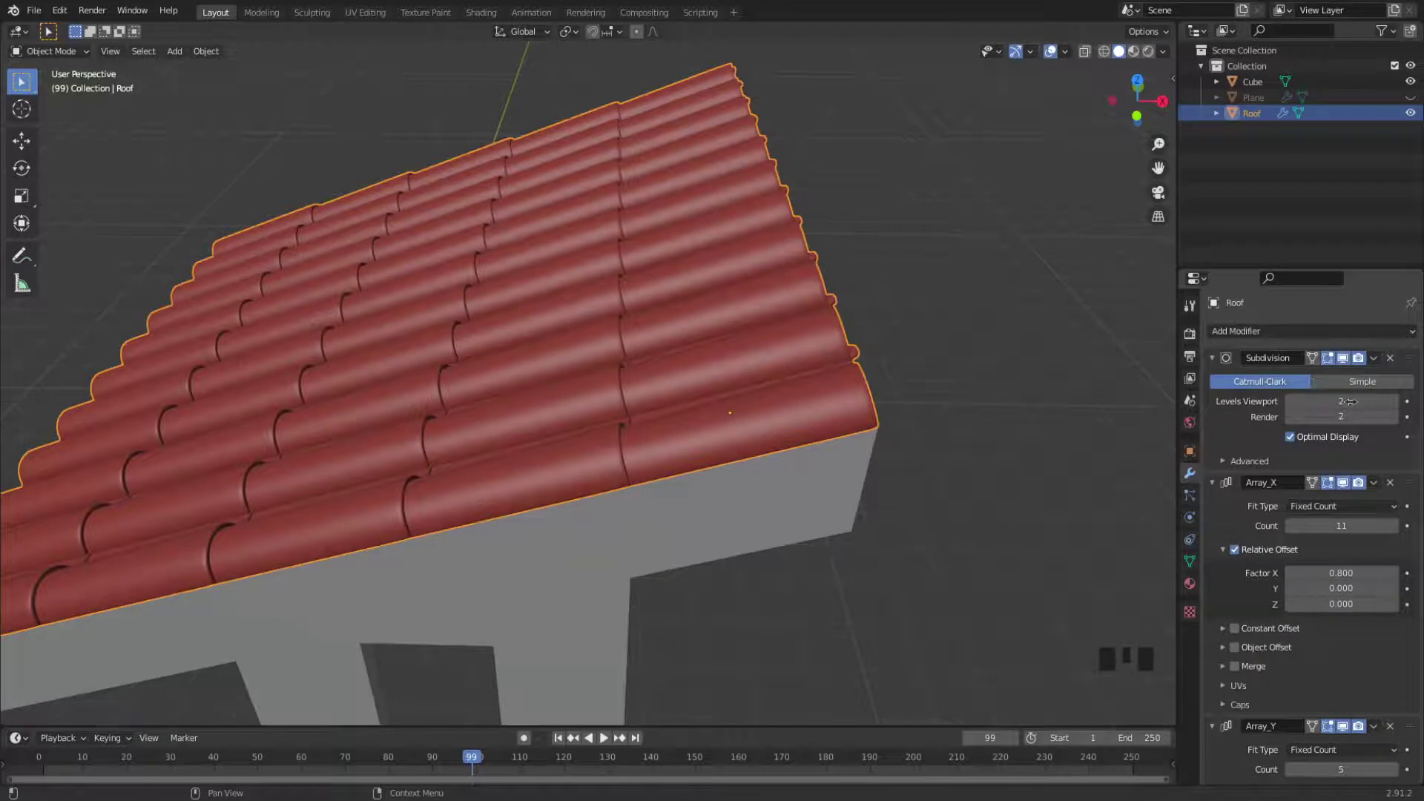
pyautogui.click(1374, 359)
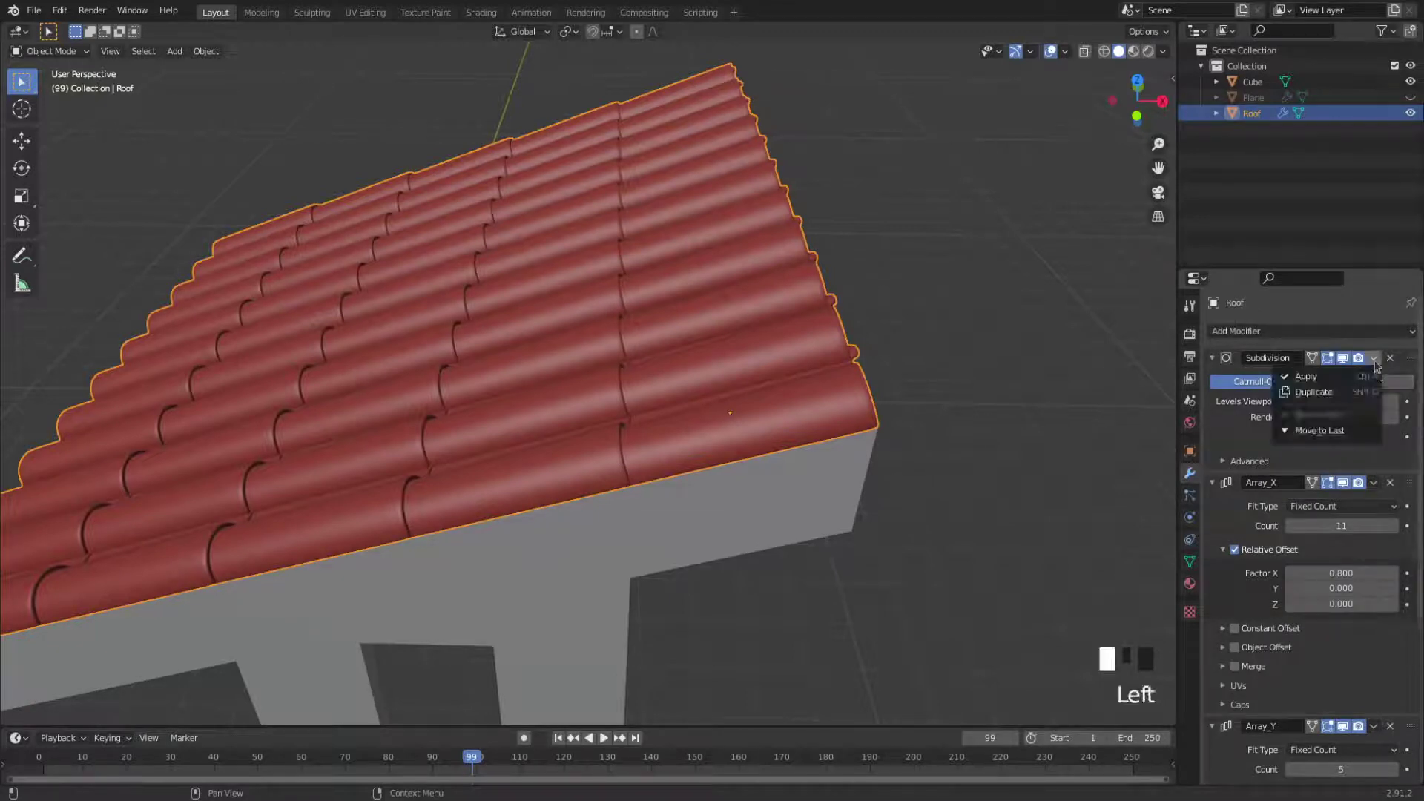
pyautogui.click(1325, 384)
# Step: Apply Array_X and Array_Y, leaving only the Collision modifier
pyautogui.click(1374, 359)
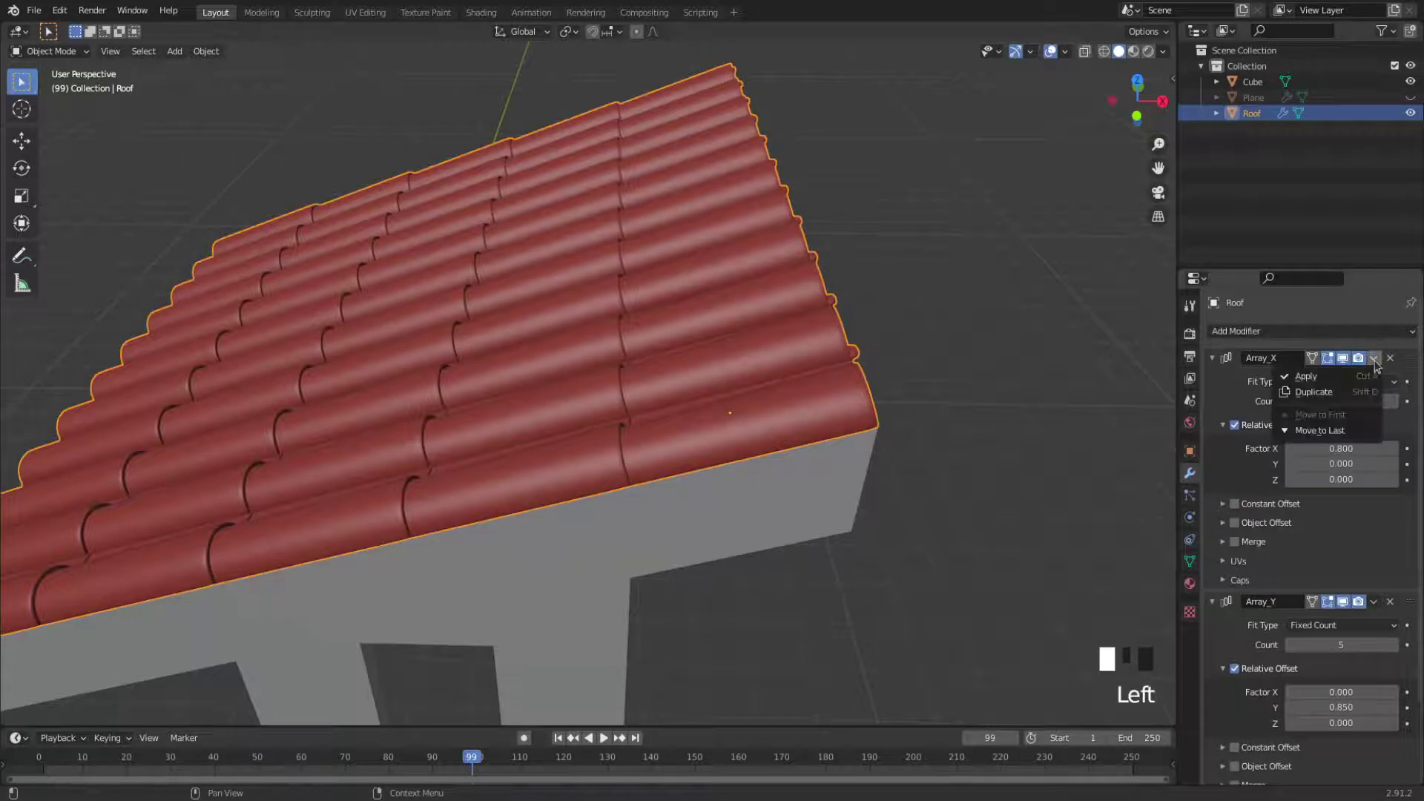
pyautogui.click(1339, 379)
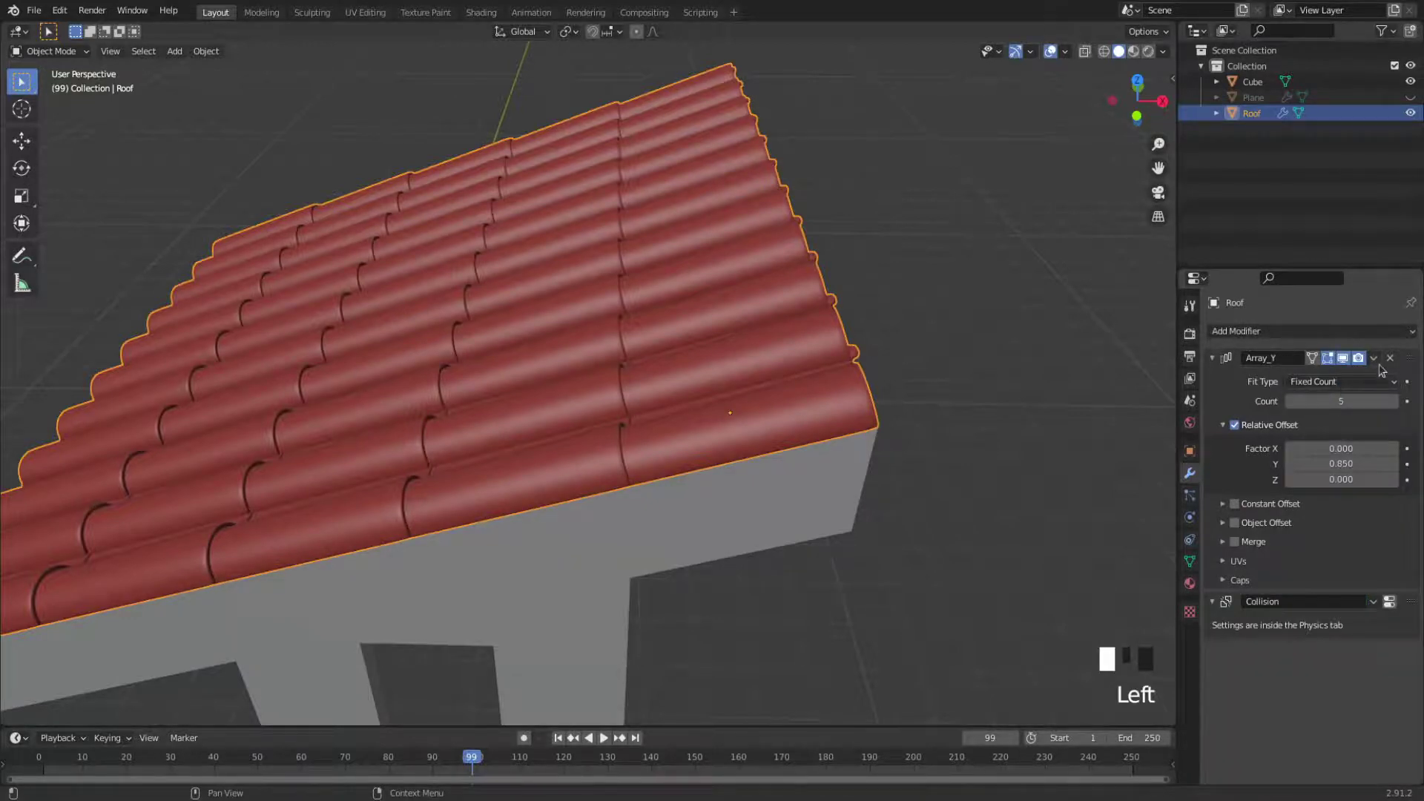
pyautogui.click(1374, 358)
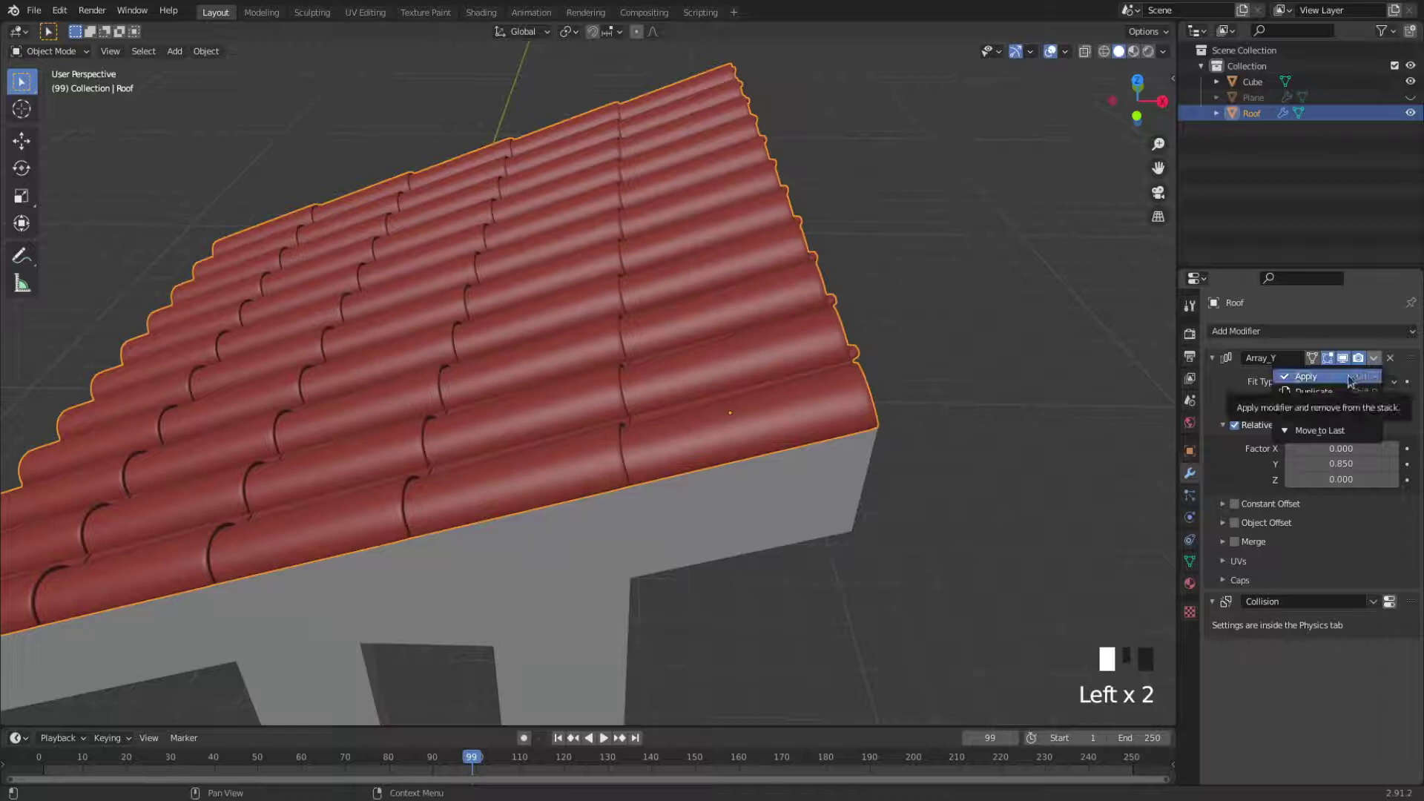
pyautogui.click(1347, 378)
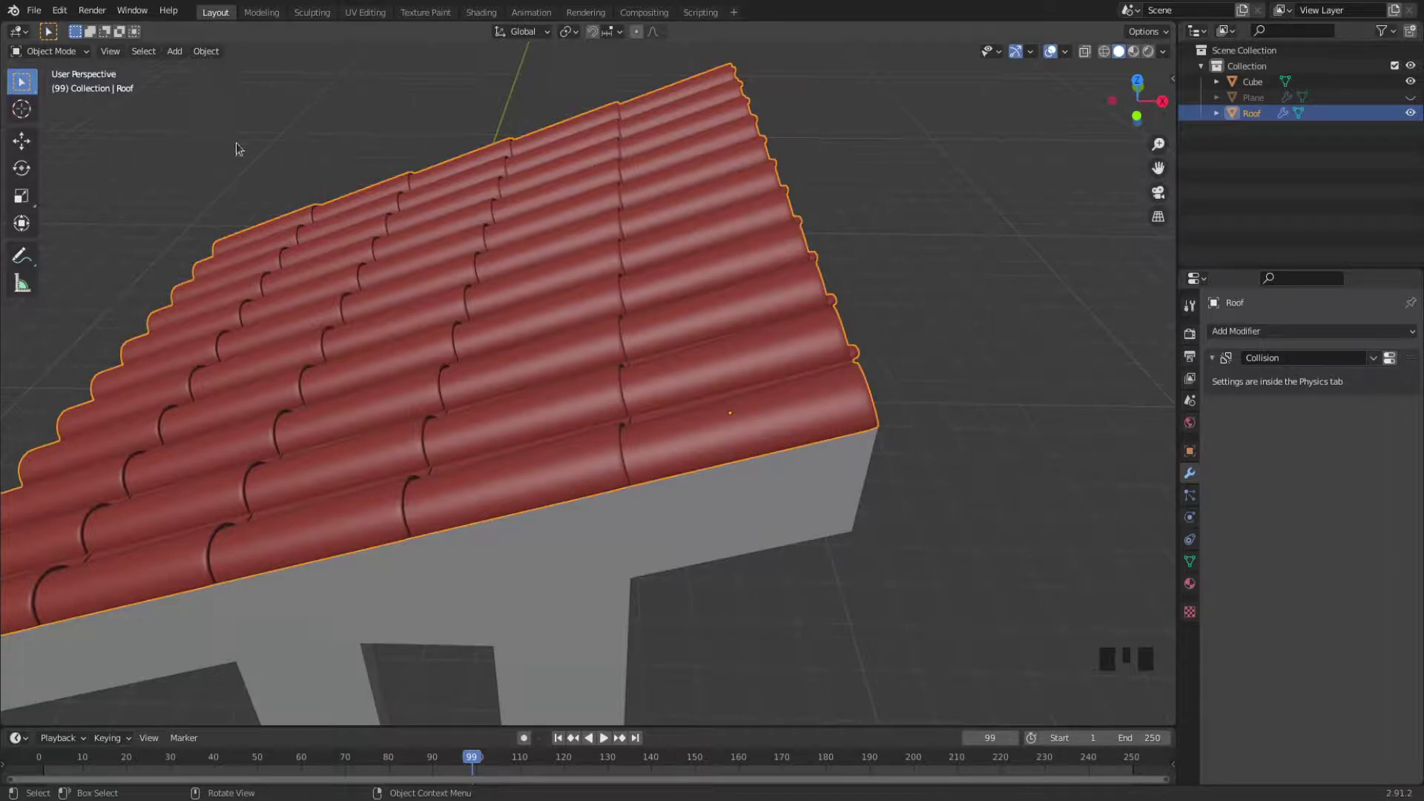
# Step: Reset the Roof origin to Center of Mass (Surface) on the applied tile geometry
pyautogui.click(205, 53)
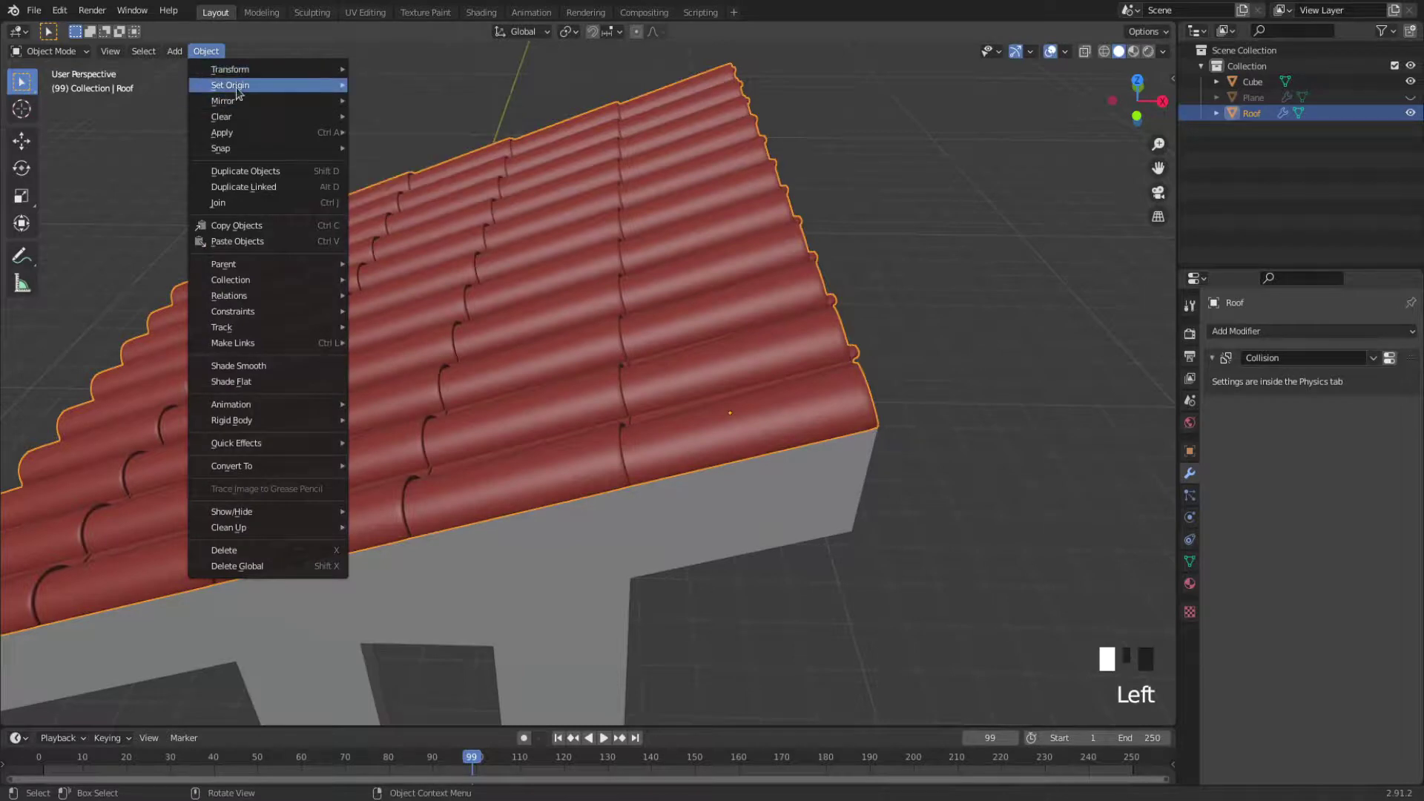
pyautogui.moveTo(238, 92)
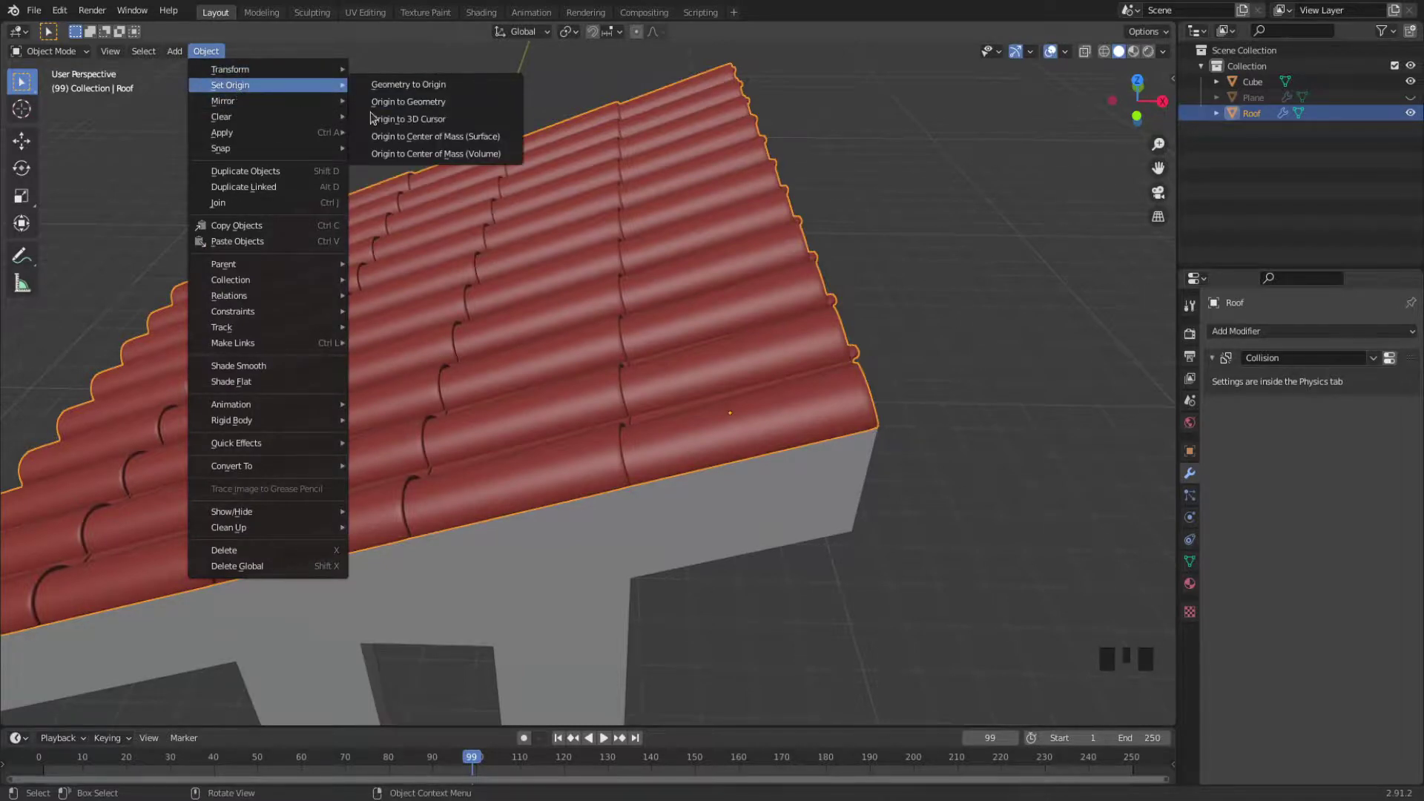
pyautogui.click(414, 141)
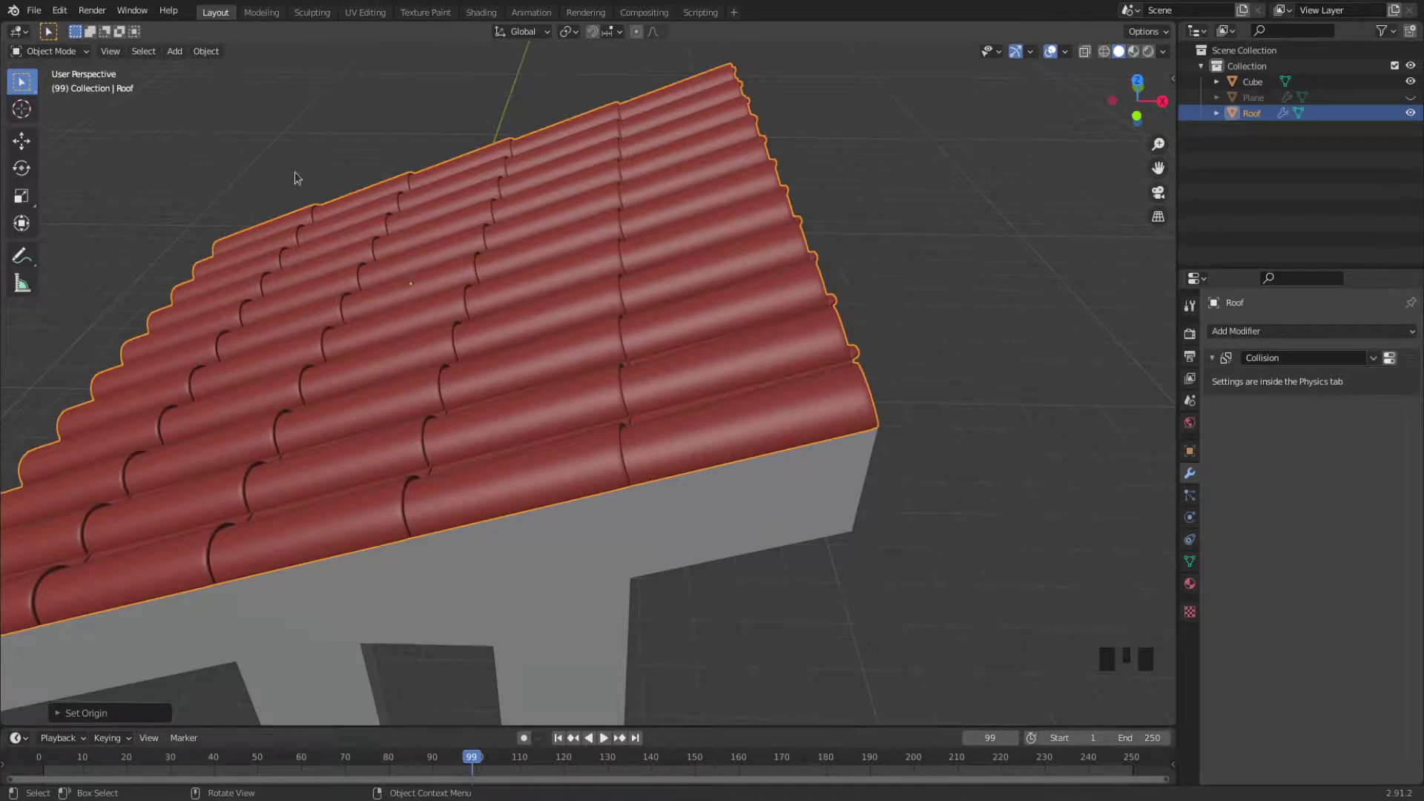
pyautogui.click(206, 52)
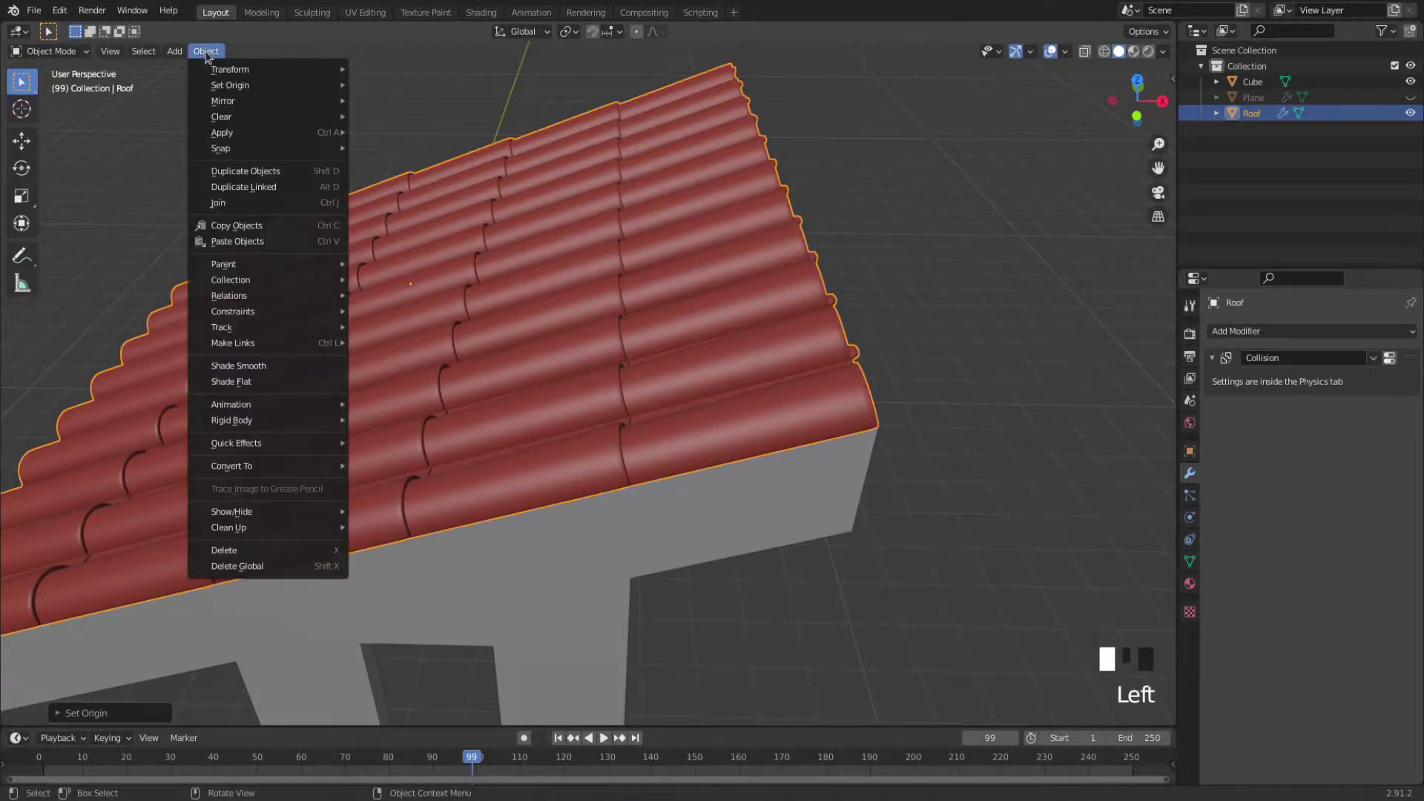
# Step: Mirror the Roof on its local Y axis and inspect the flipped tiles
pyautogui.moveTo(234, 104)
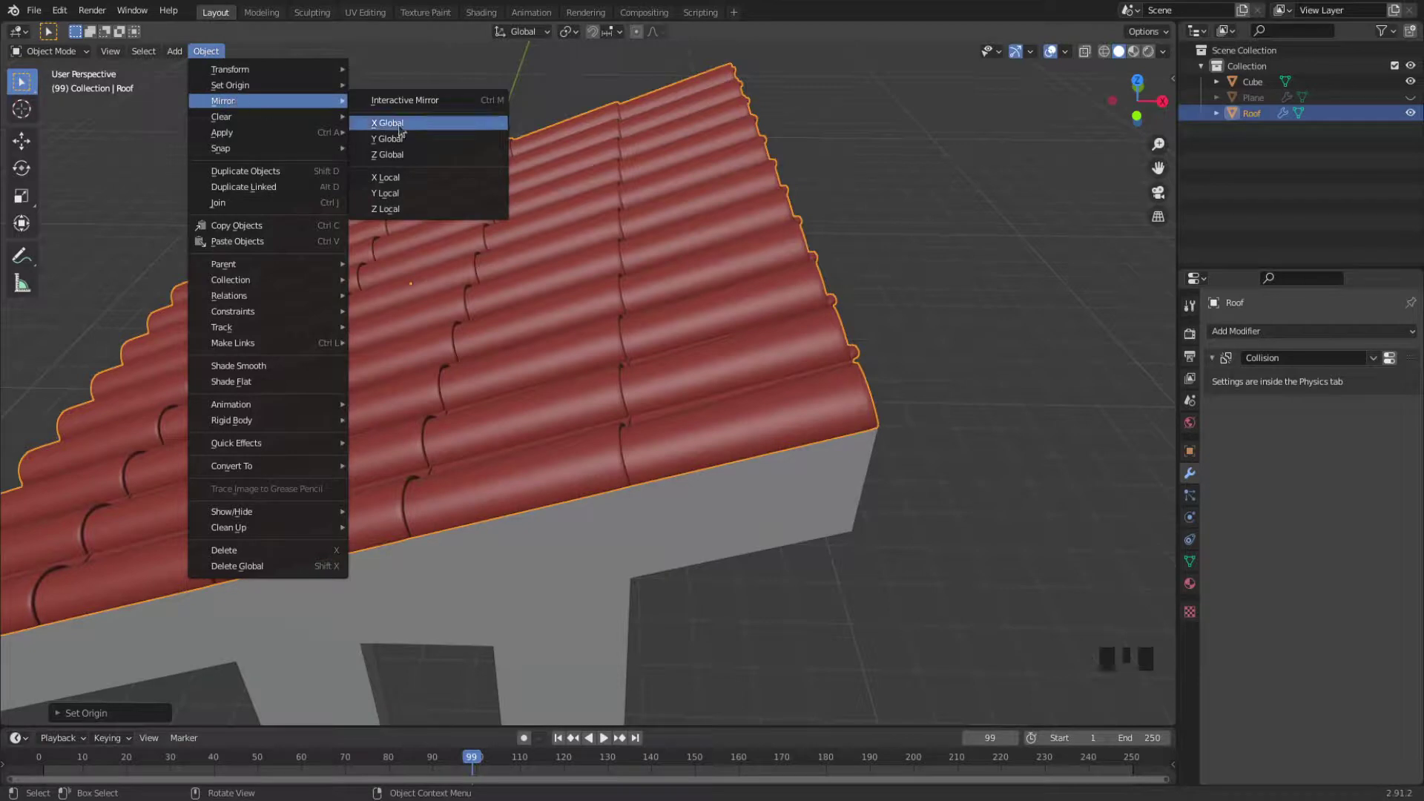
pyautogui.click(427, 196)
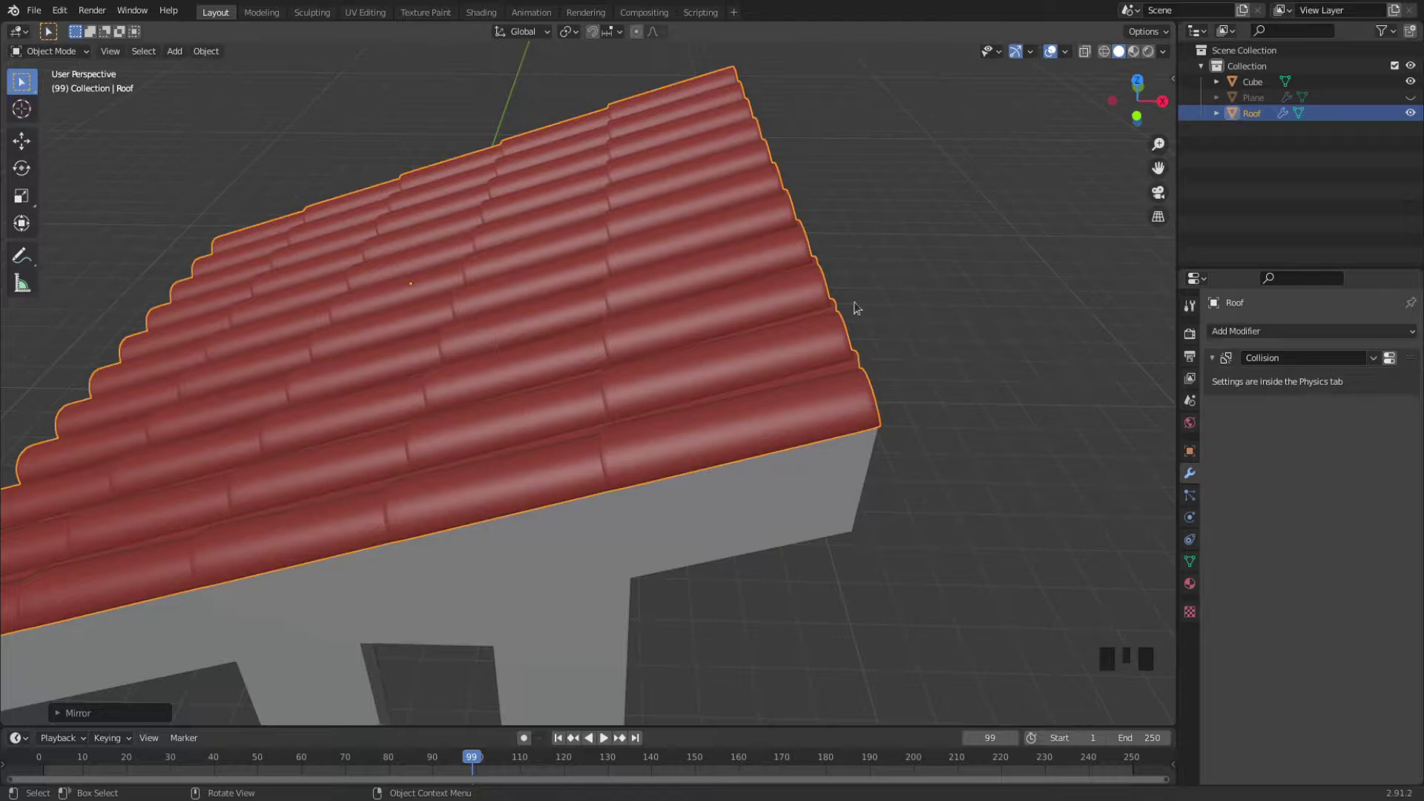
pyautogui.moveTo(1135, 100); pyautogui.dragTo(993, 137)
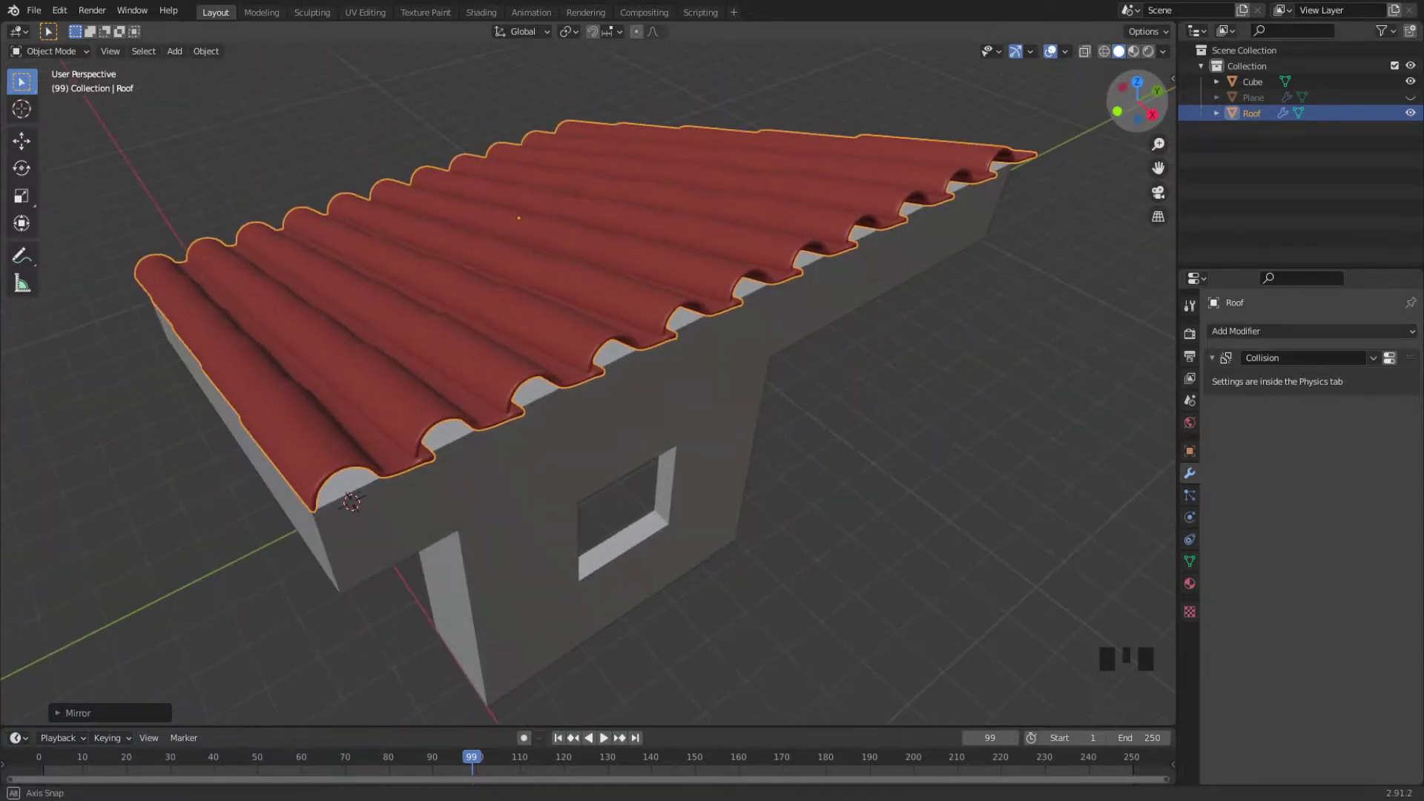
pyautogui.scroll(-4, 860, 159)
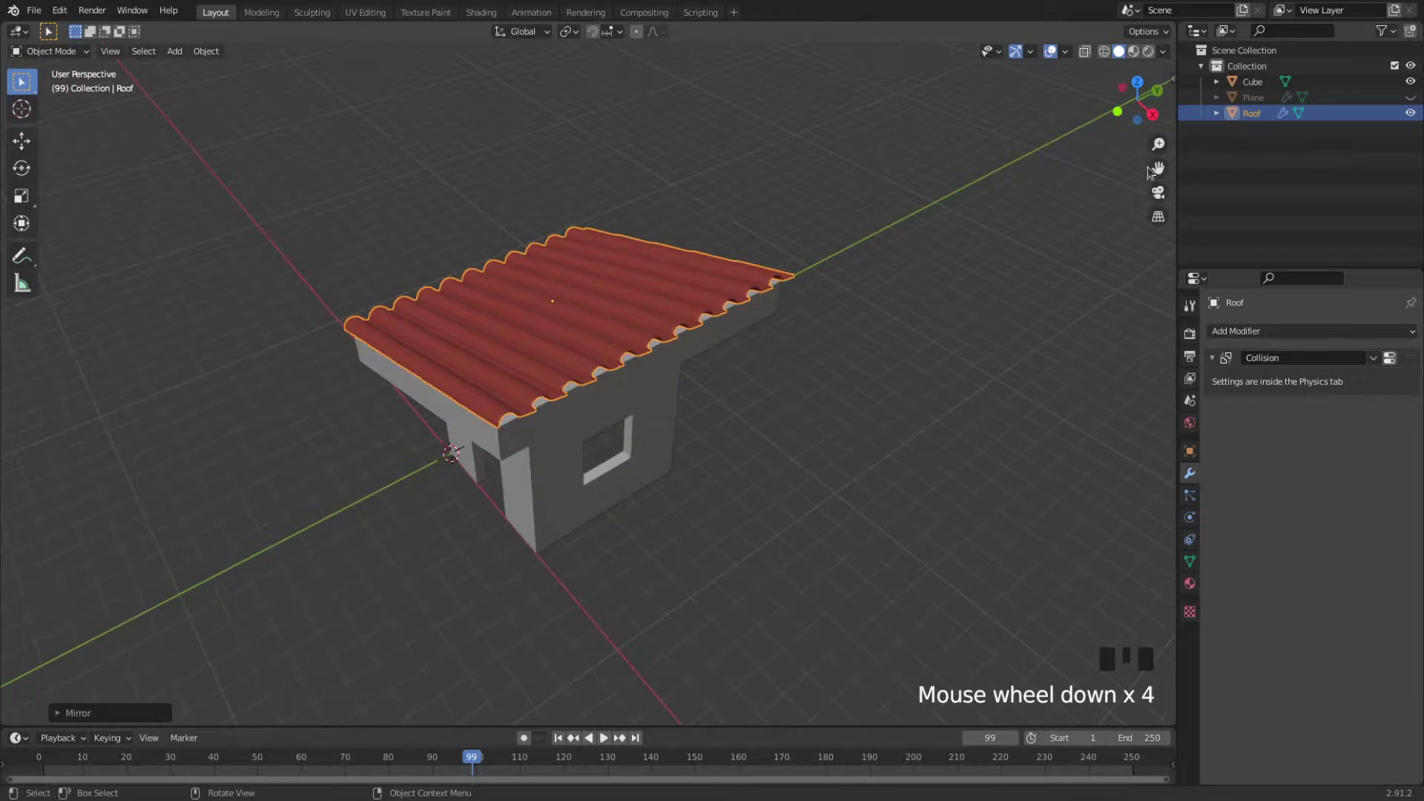
pyautogui.moveTo(1148, 170); pyautogui.dragTo(1116, 202)
pyautogui.scroll(4, 567, 370)
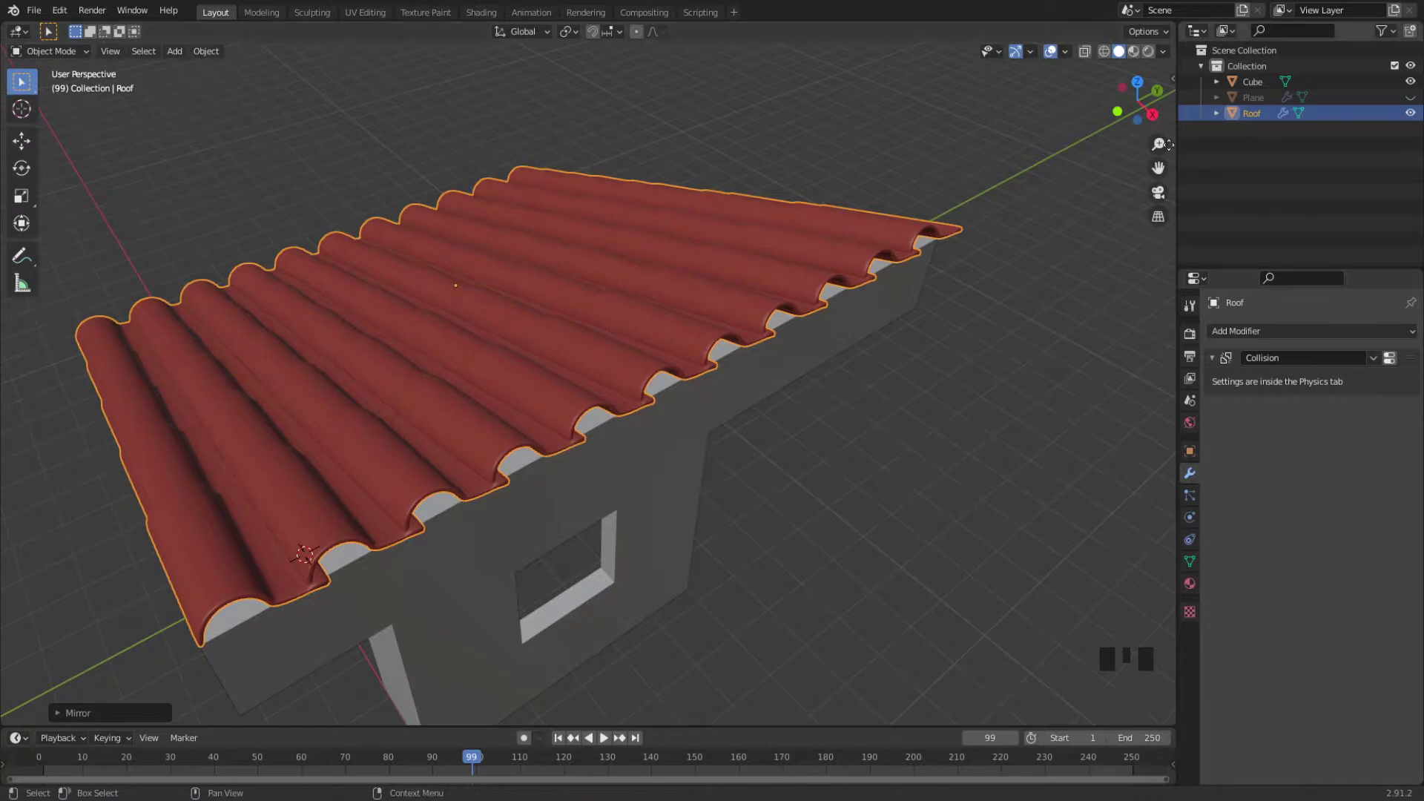
# Step: Unhide the rain-emitting Plane and start the rain particle animation playing
pyautogui.click(1410, 98)
pyautogui.scroll(-2, 821, 199)
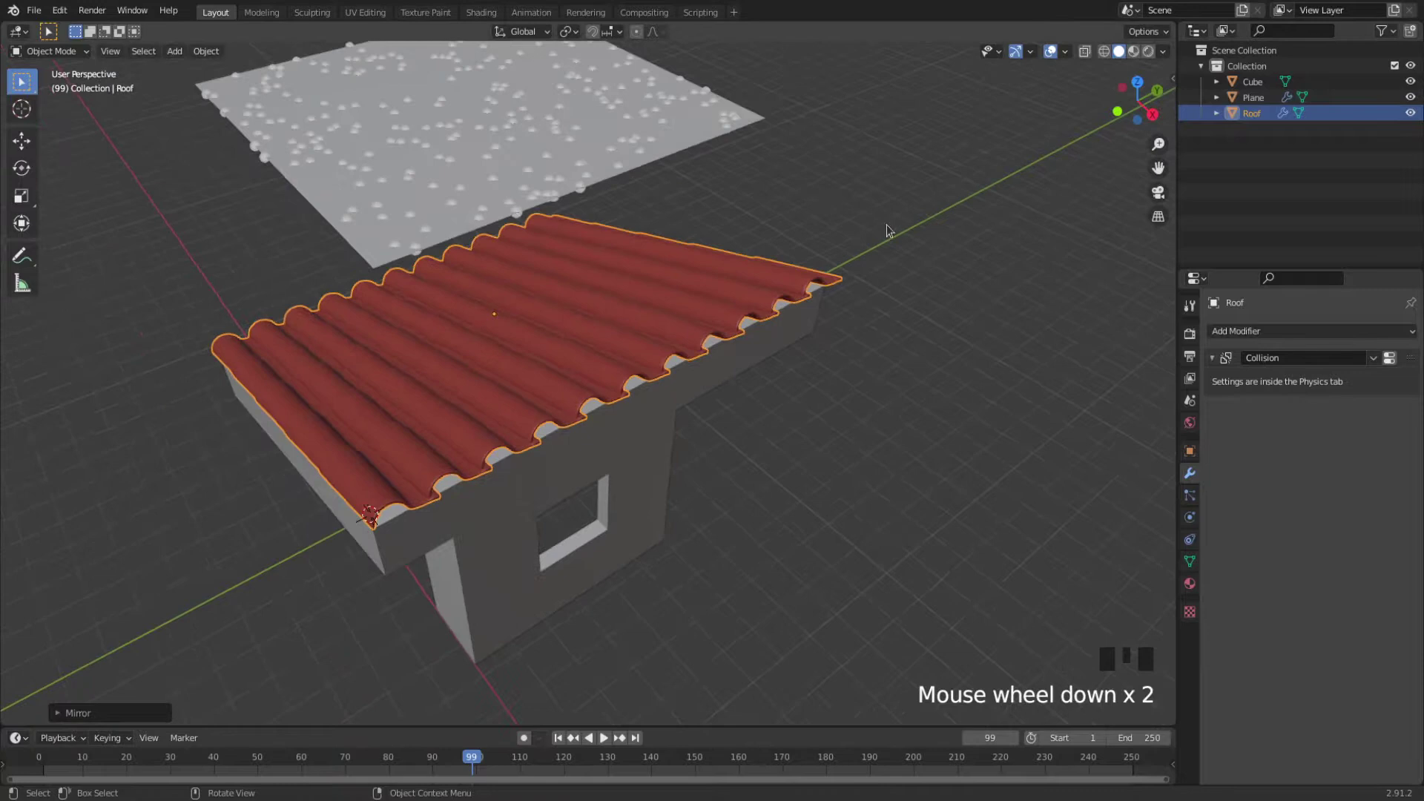
pyautogui.moveTo(1116, 124)
pyautogui.mouseDown()
pyautogui.moveTo(1138, 120)
pyautogui.moveTo(1121, 125)
pyautogui.mouseUp()
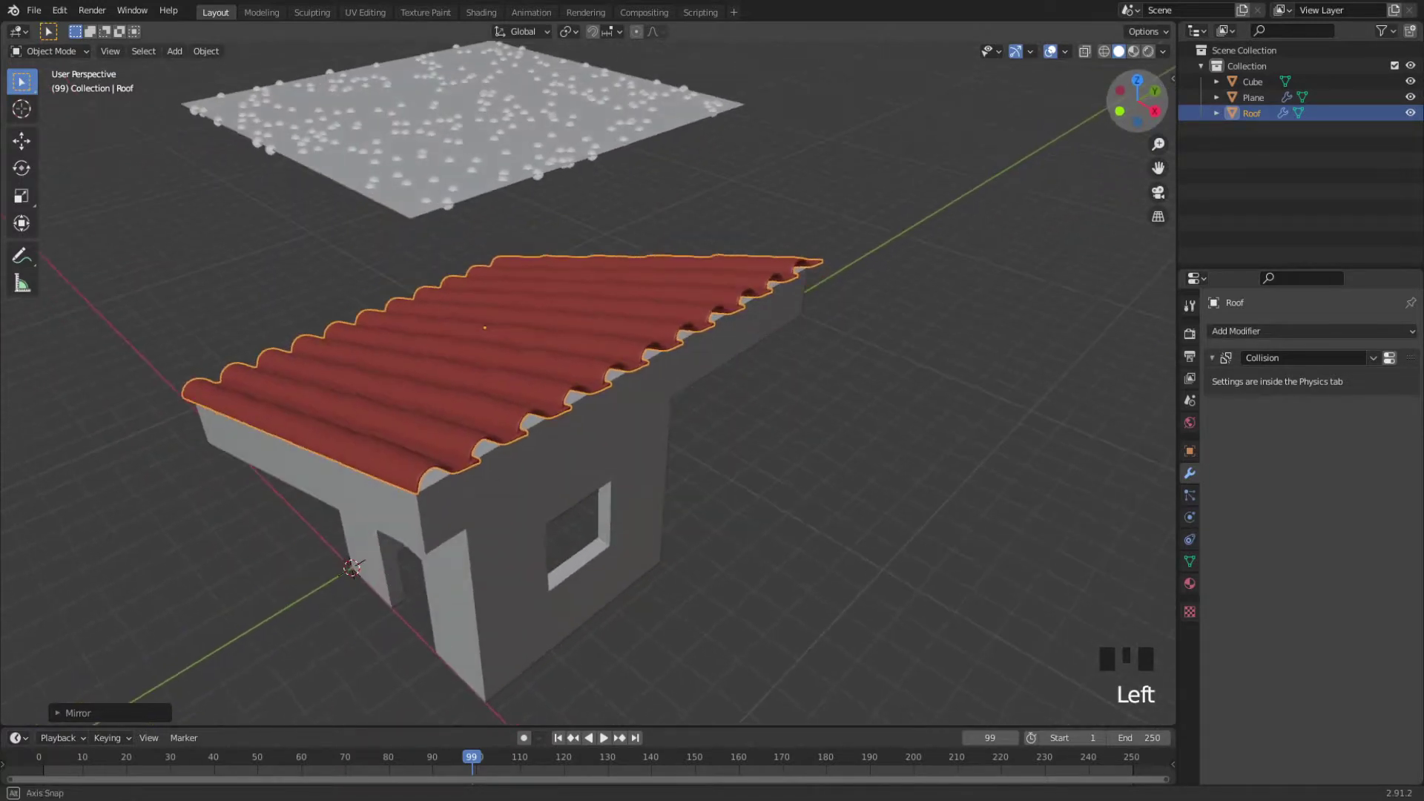
pyautogui.click(603, 738)
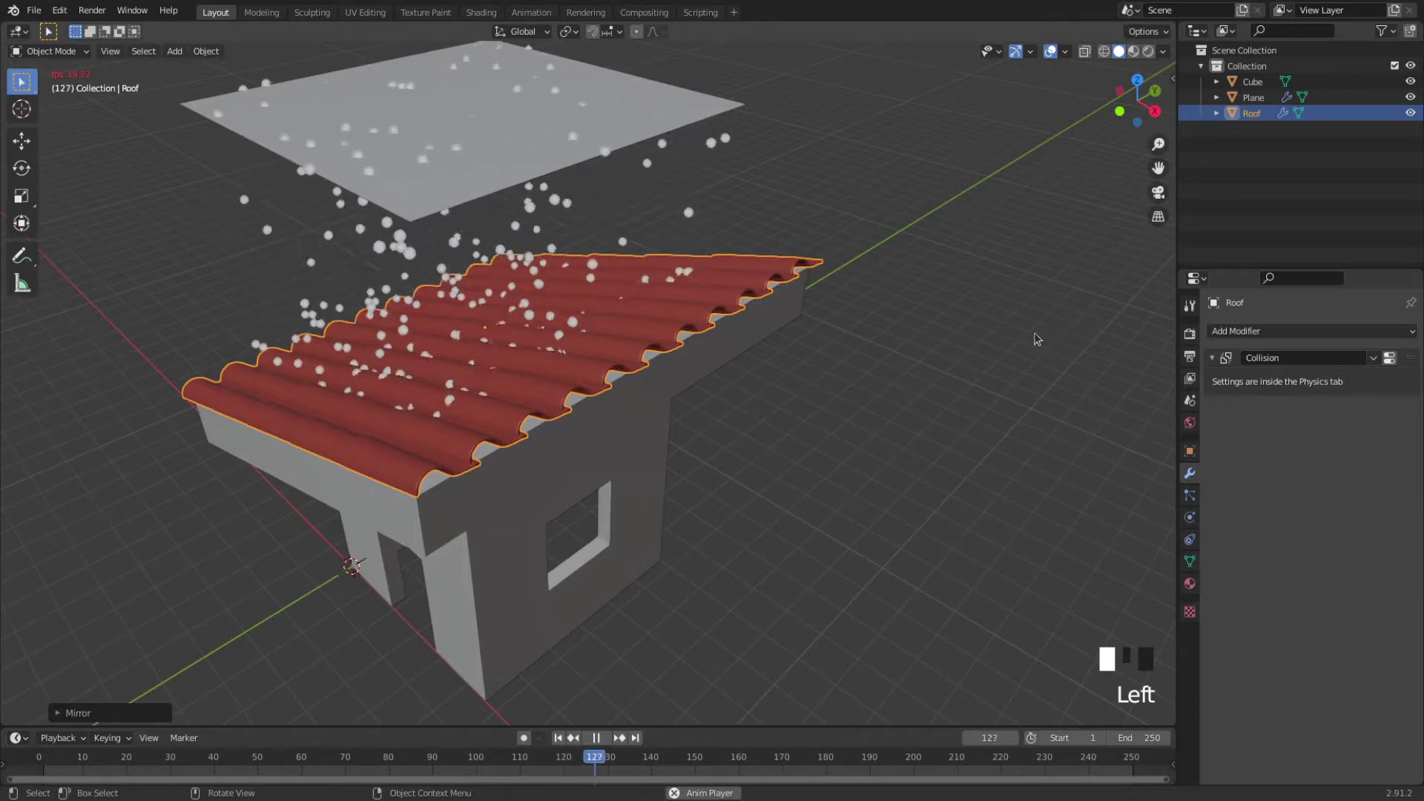
# Step: Orbit and zoom along the roof to watch the rain land on and slide off the tiles
pyautogui.moveTo(1135, 100); pyautogui.dragTo(1104, 105)
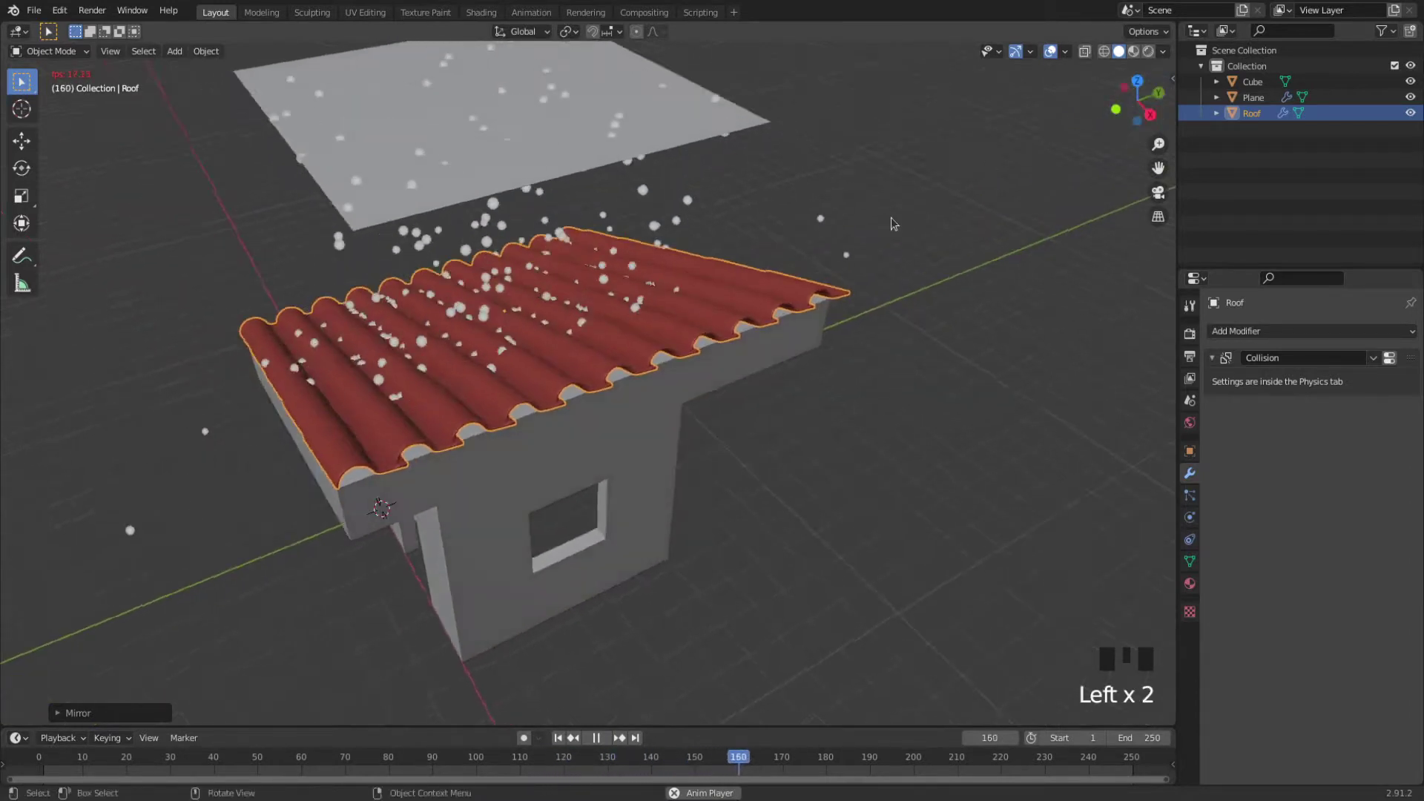
pyautogui.scroll(4, 586, 311)
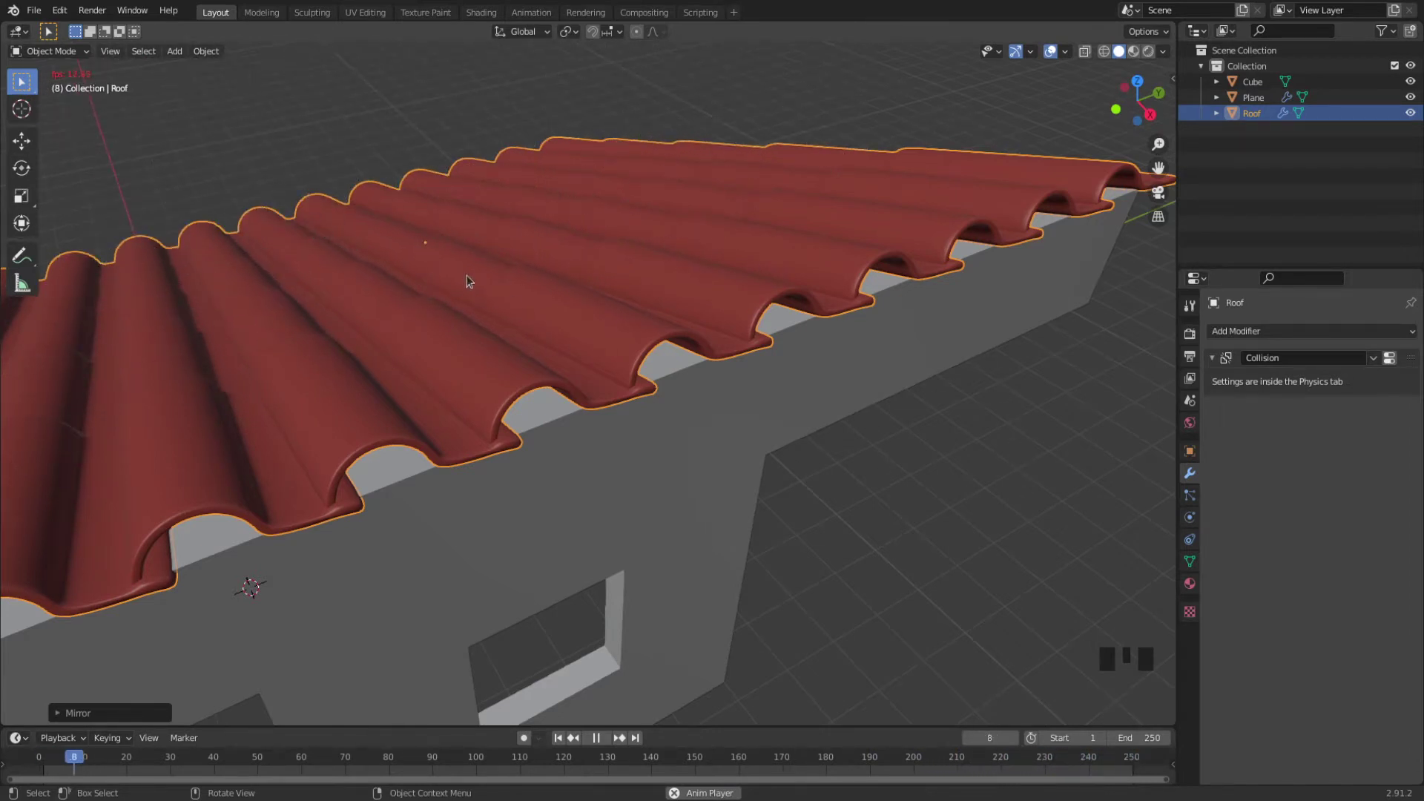
pyautogui.scroll(-1, 473, 276)
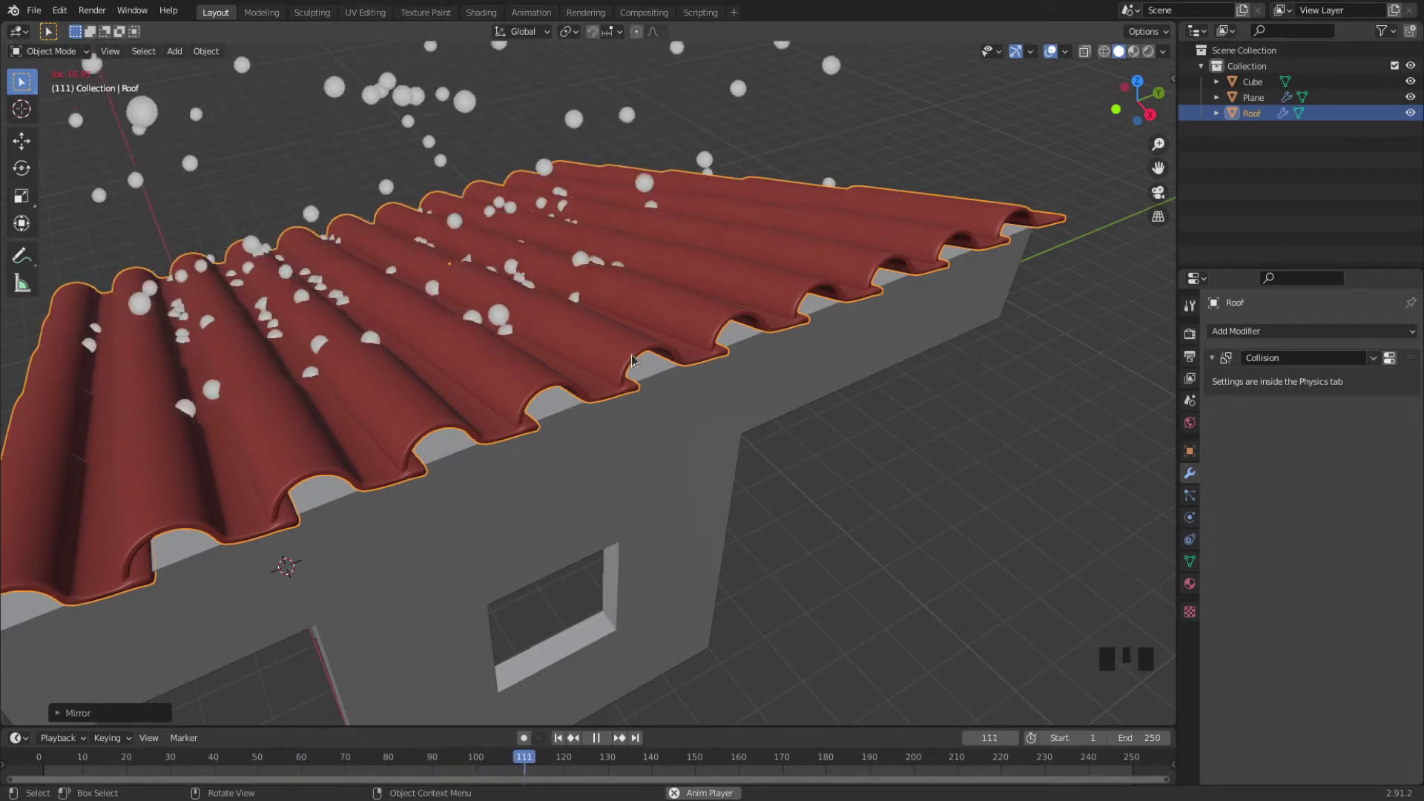
pyautogui.scroll(-2, 615, 287)
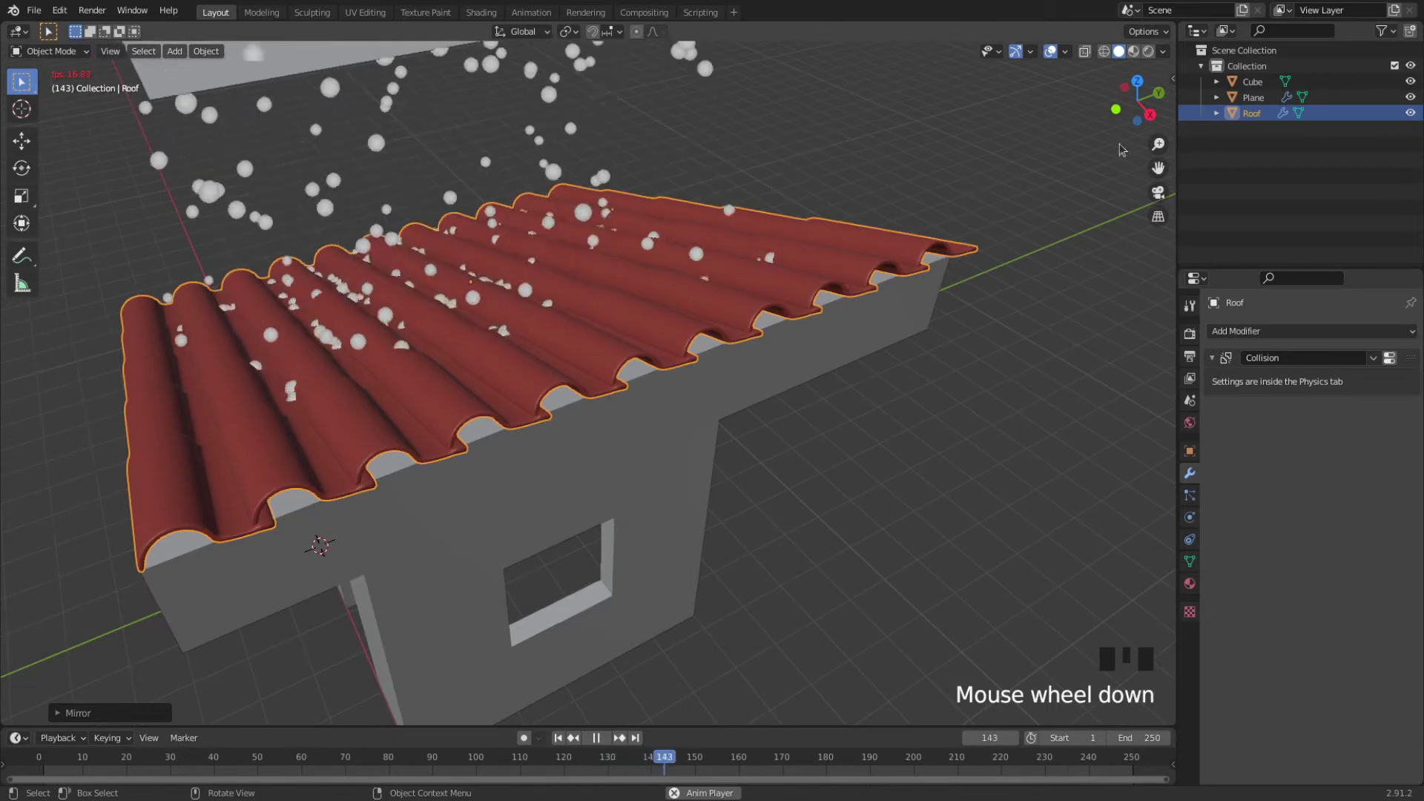
pyautogui.moveTo(1136, 101); pyautogui.dragTo(972, 250)
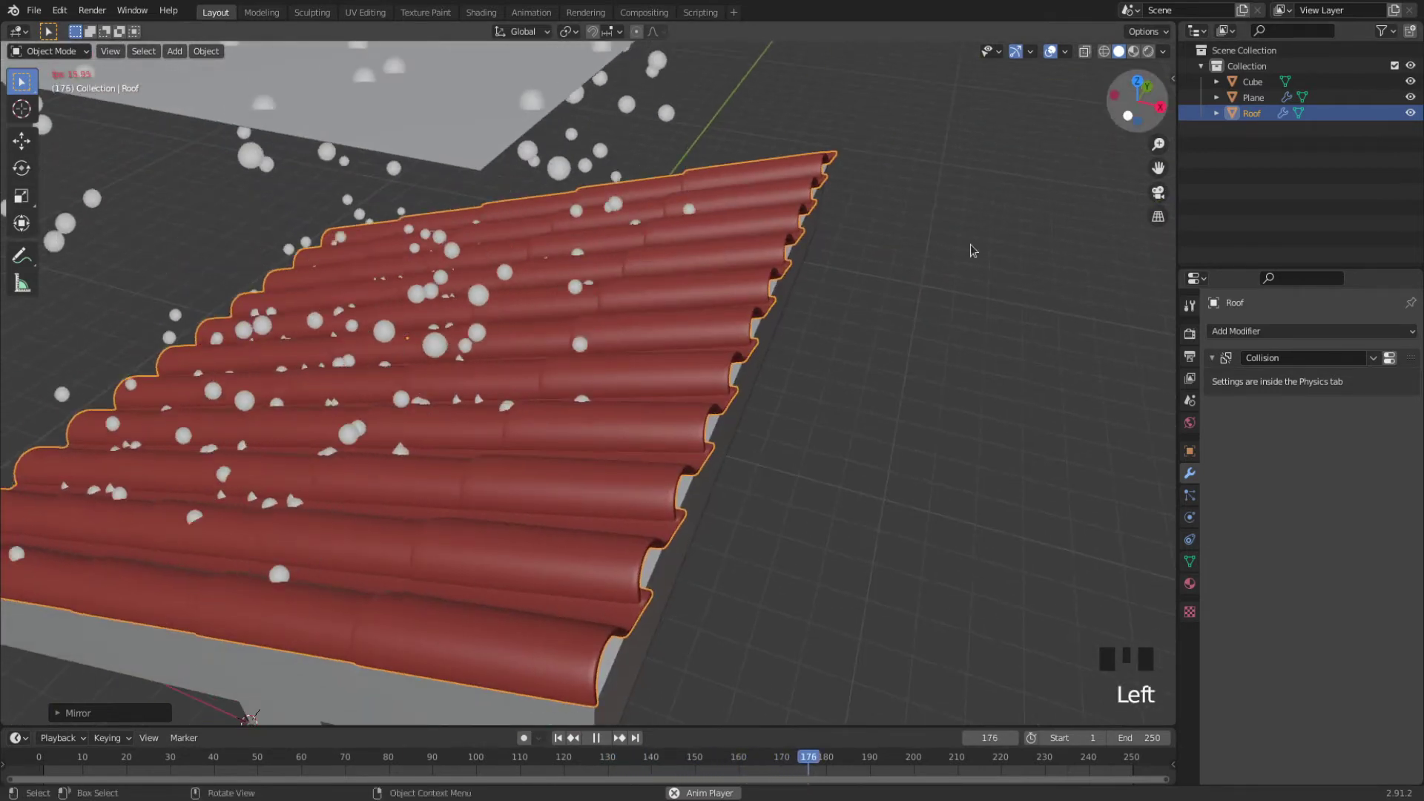